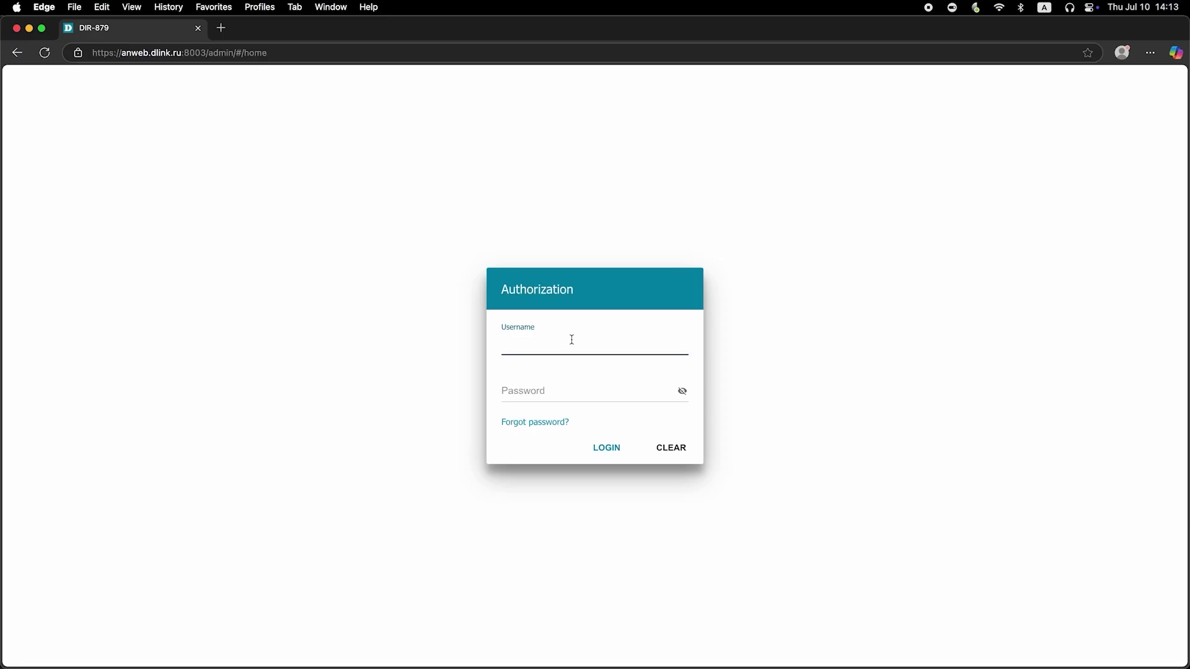
Enter the default admin username and password, reveal the password to check it, and submit.
text(admin)
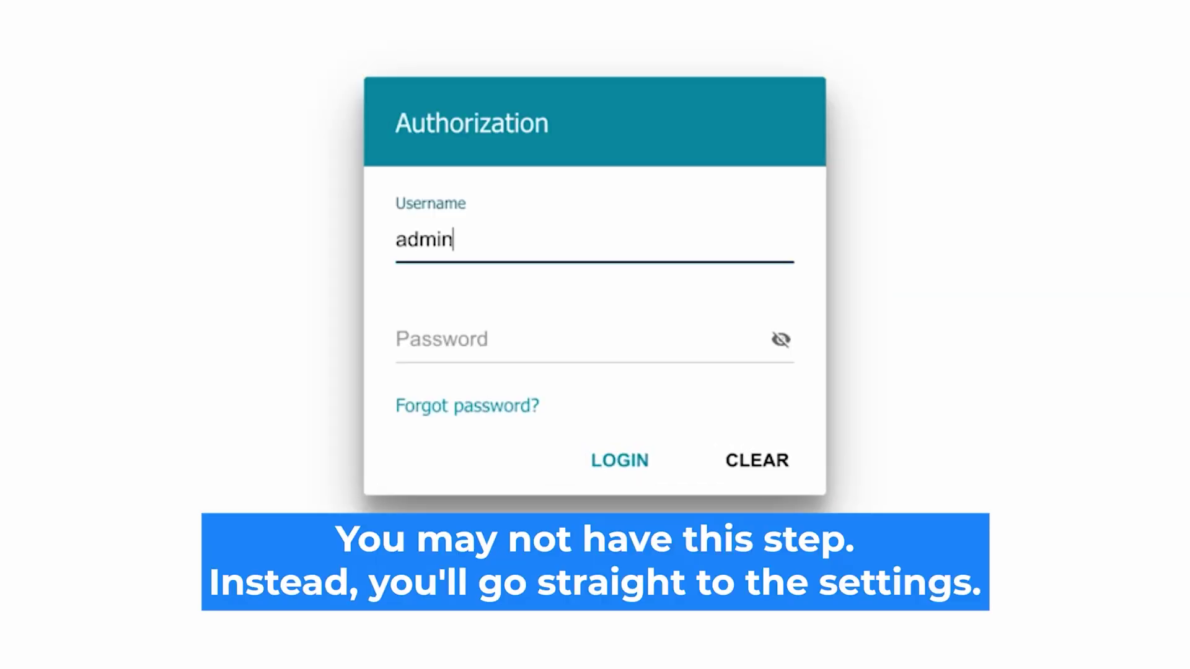
click(457, 340)
text(password)
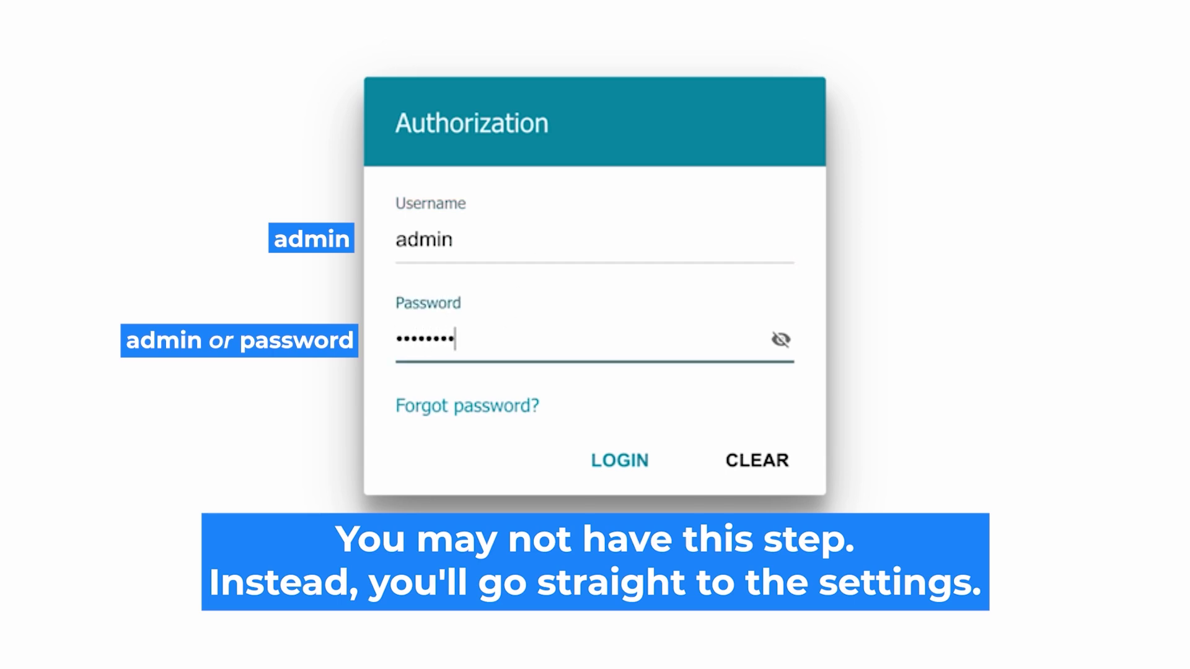
click(780, 339)
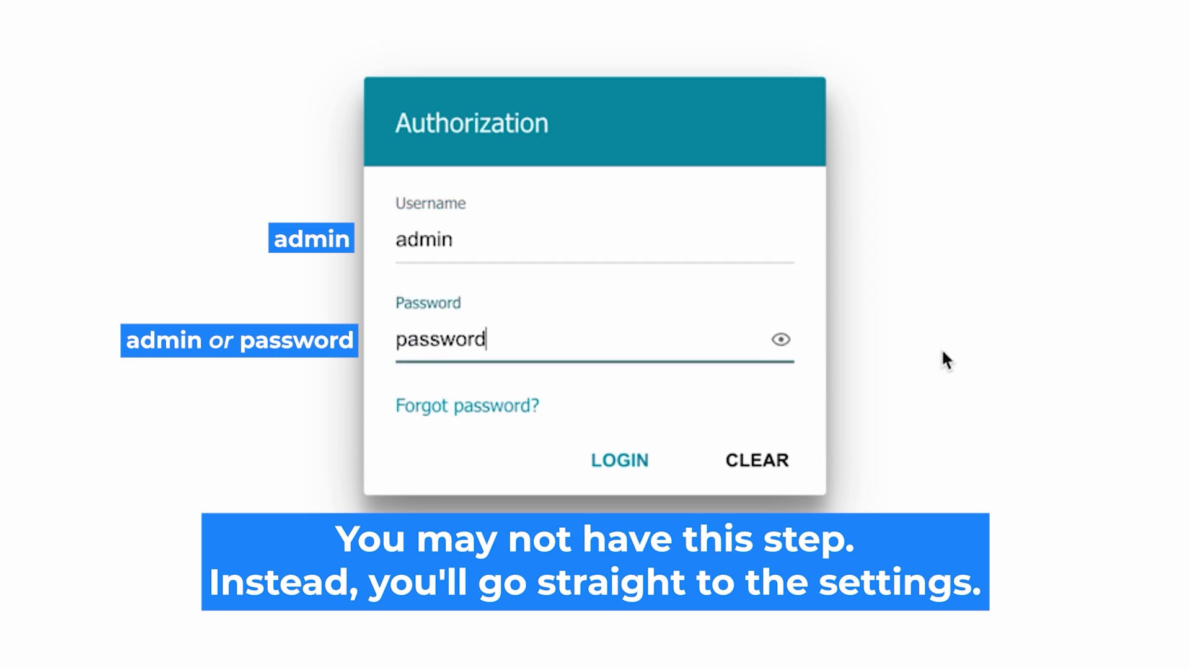
click(610, 458)
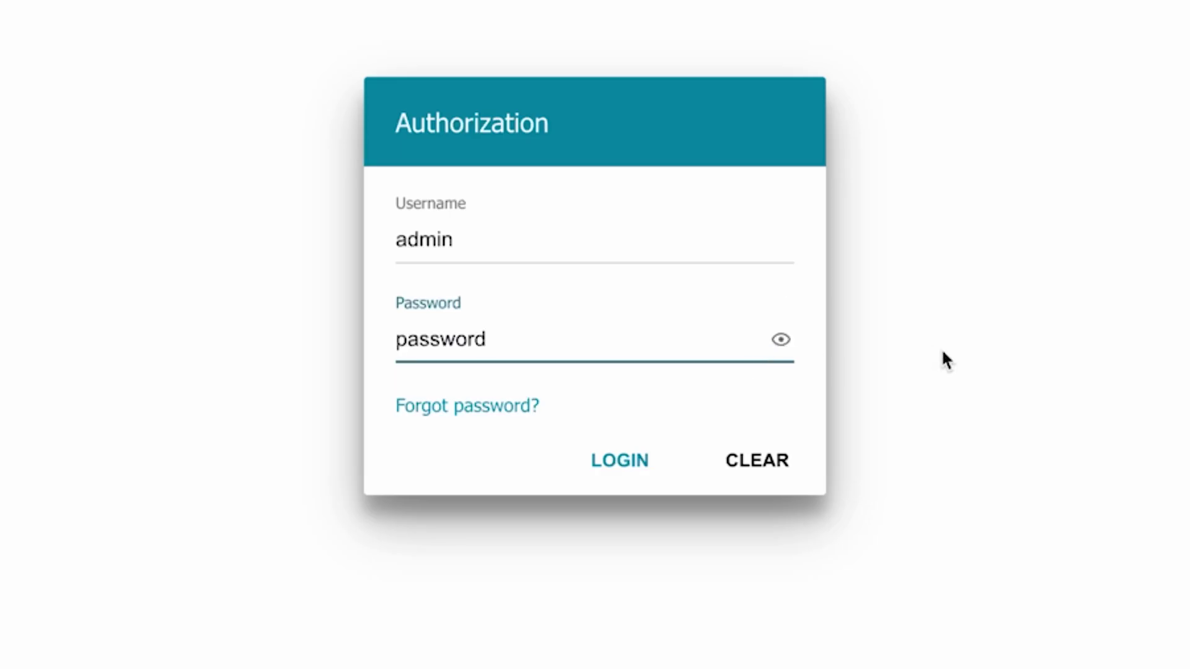
Re-enter and verify the default password, then log in to the router's Home page.
click(607, 460)
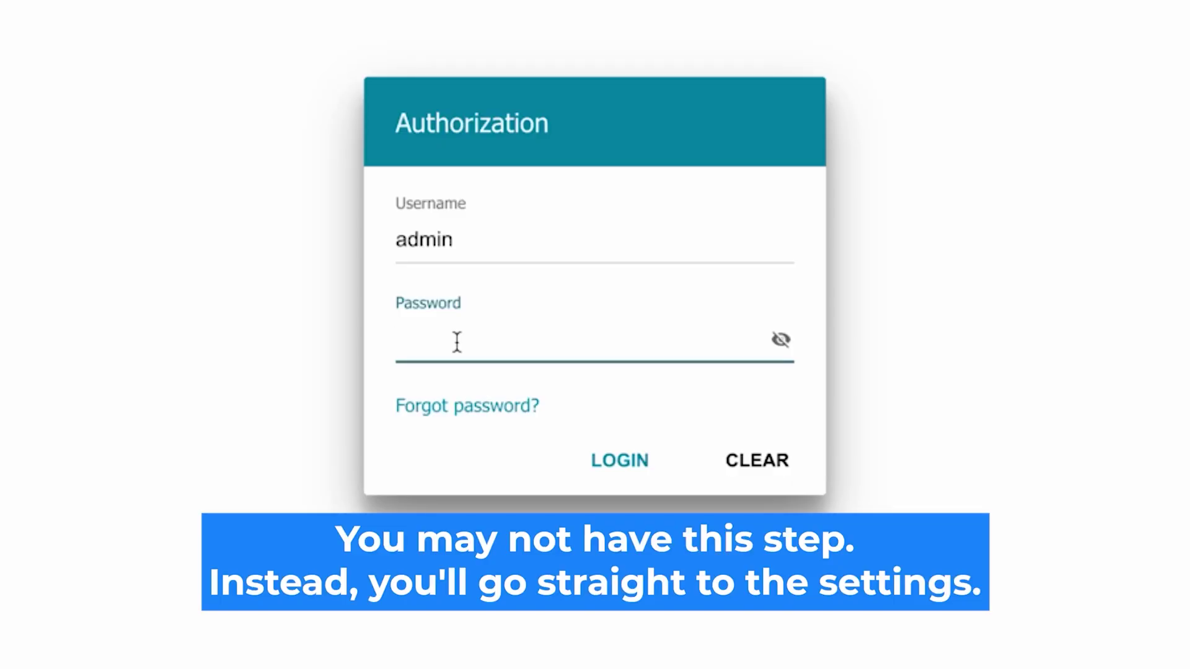
text(•••••••)
text(d)
click(779, 339)
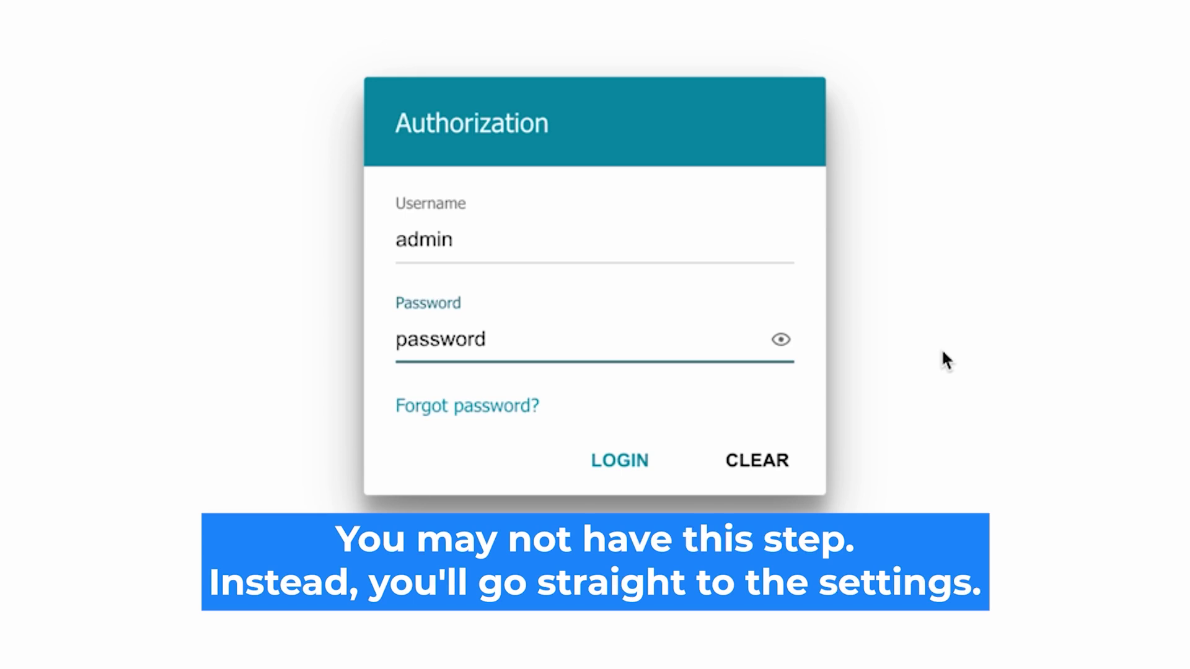
click(598, 458)
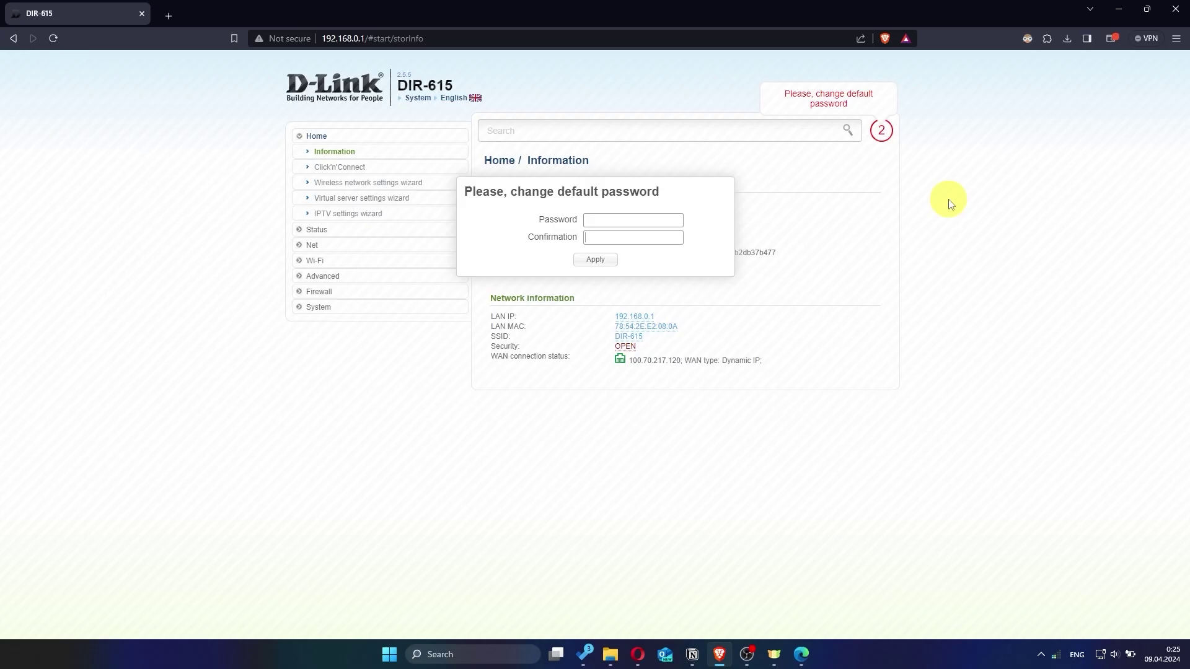
Enter a new administrator password in both Password and Confirmation fields and apply it.
click(647, 217)
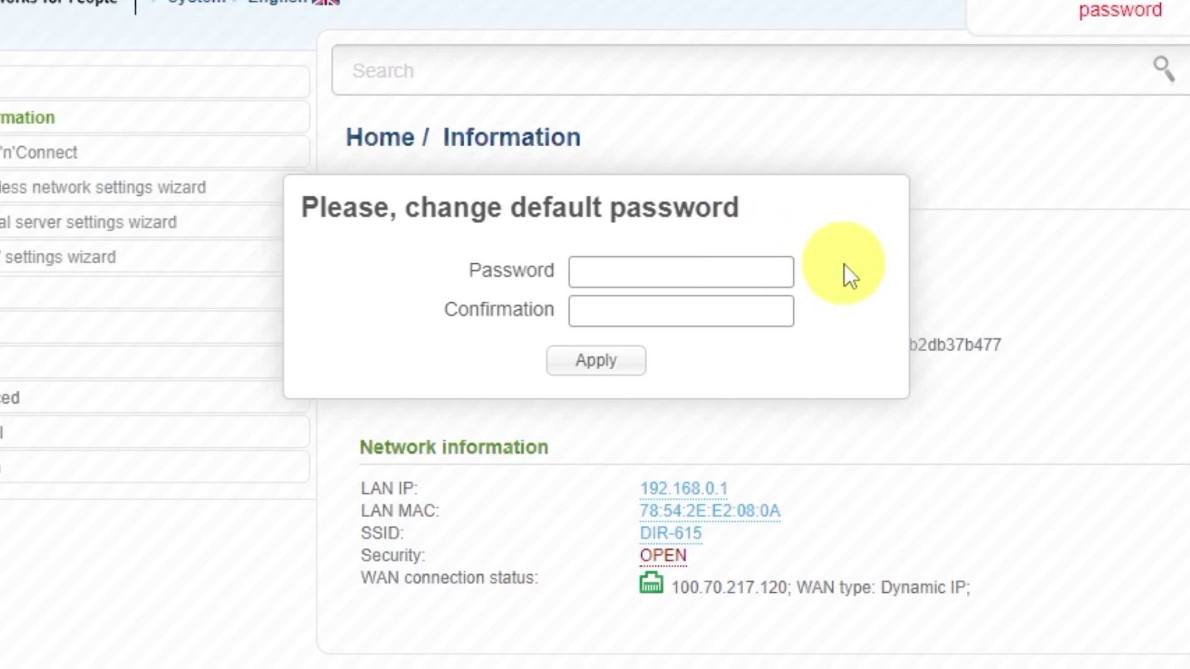
text(admin1234)
click(741, 302)
text(admin1234)
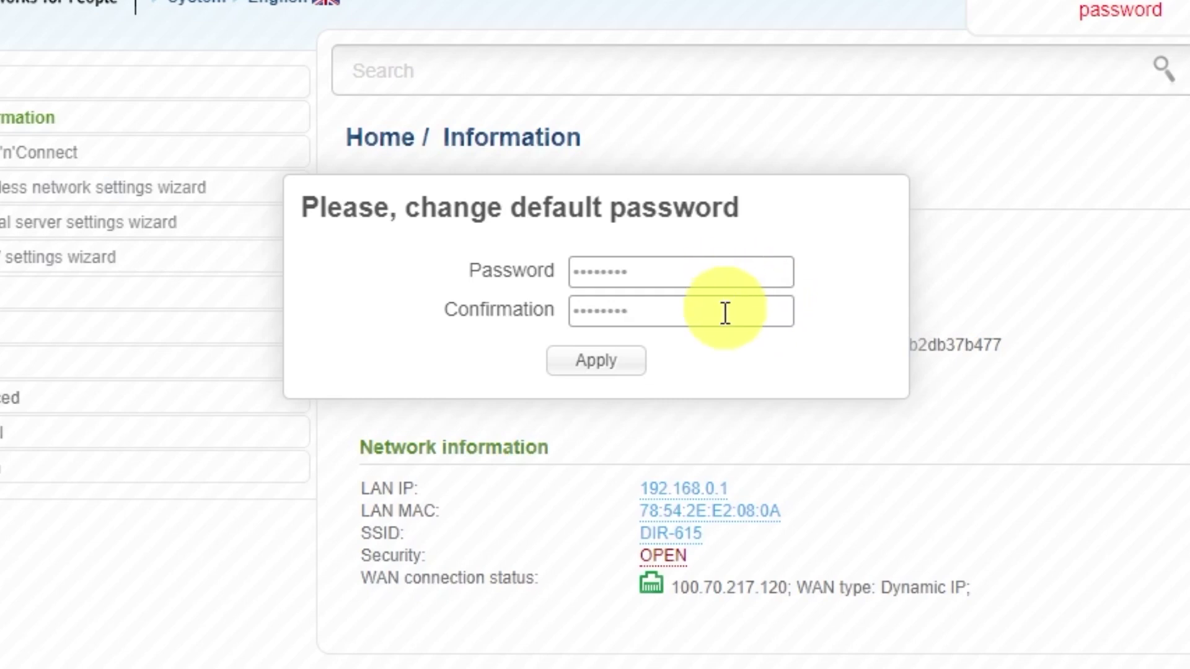
click(629, 367)
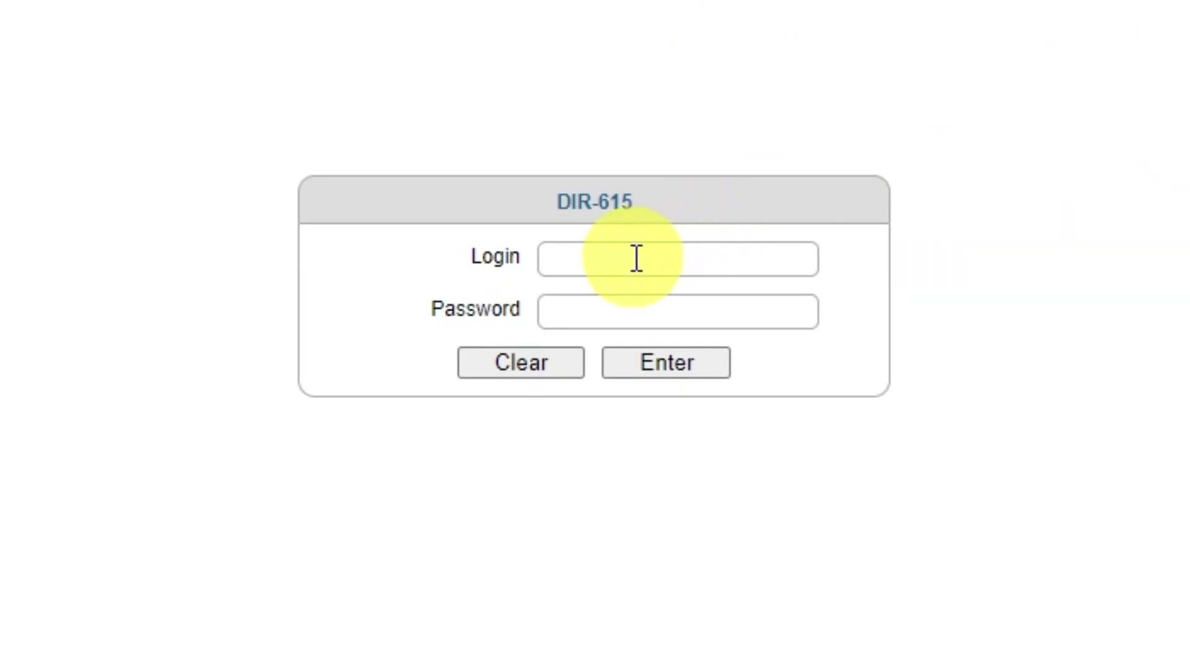
Log in as admin with the new password and decline saving it in the browser.
click(647, 259)
text(admin)
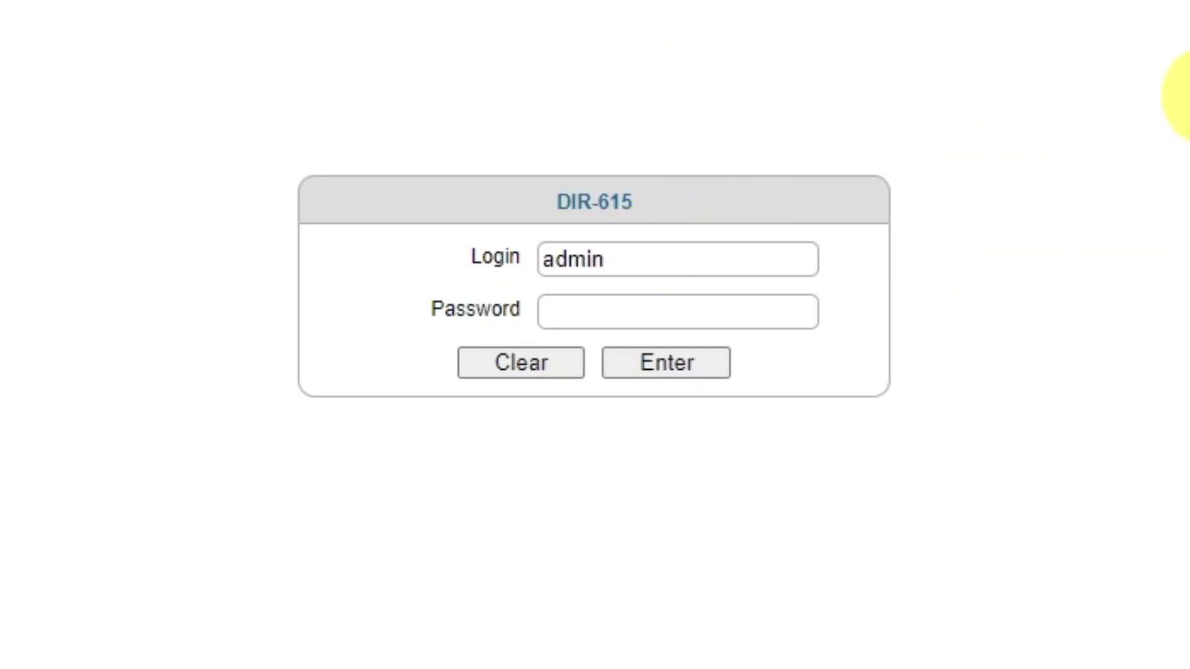
click(769, 303)
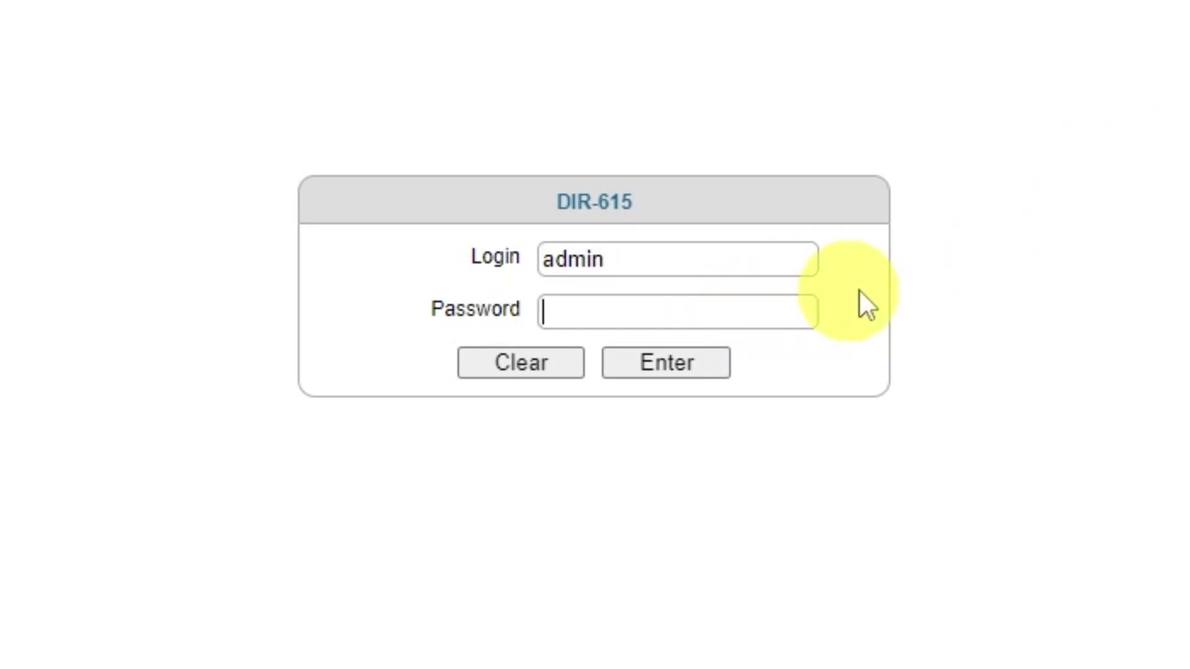
text(admin123)
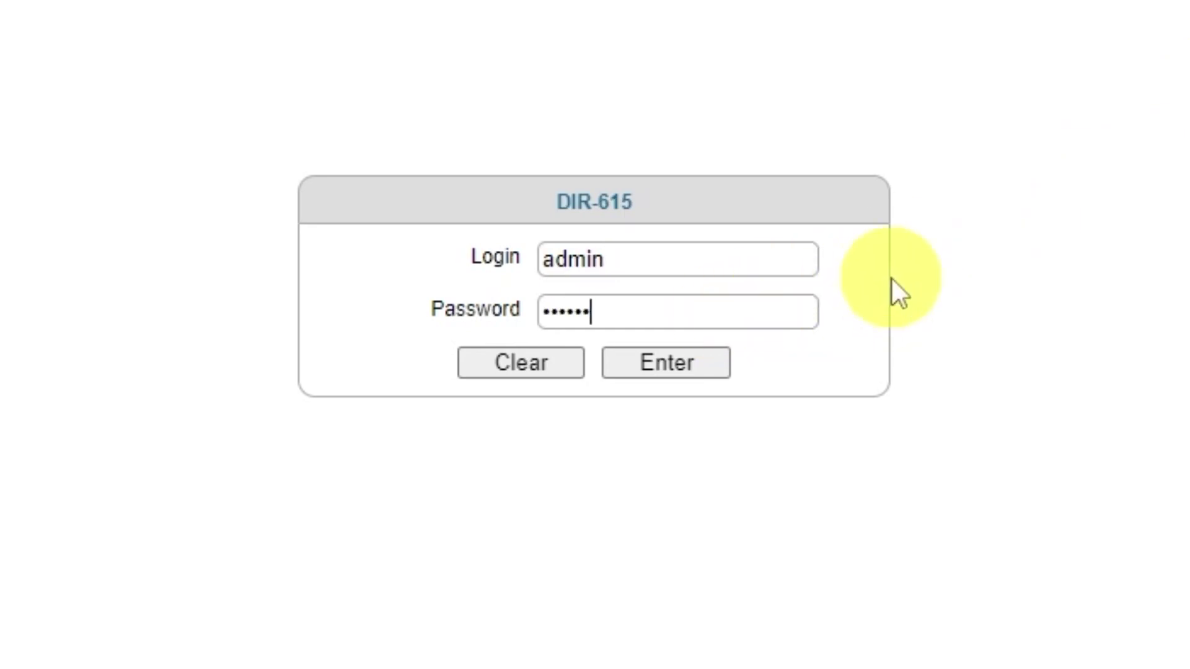
click(655, 371)
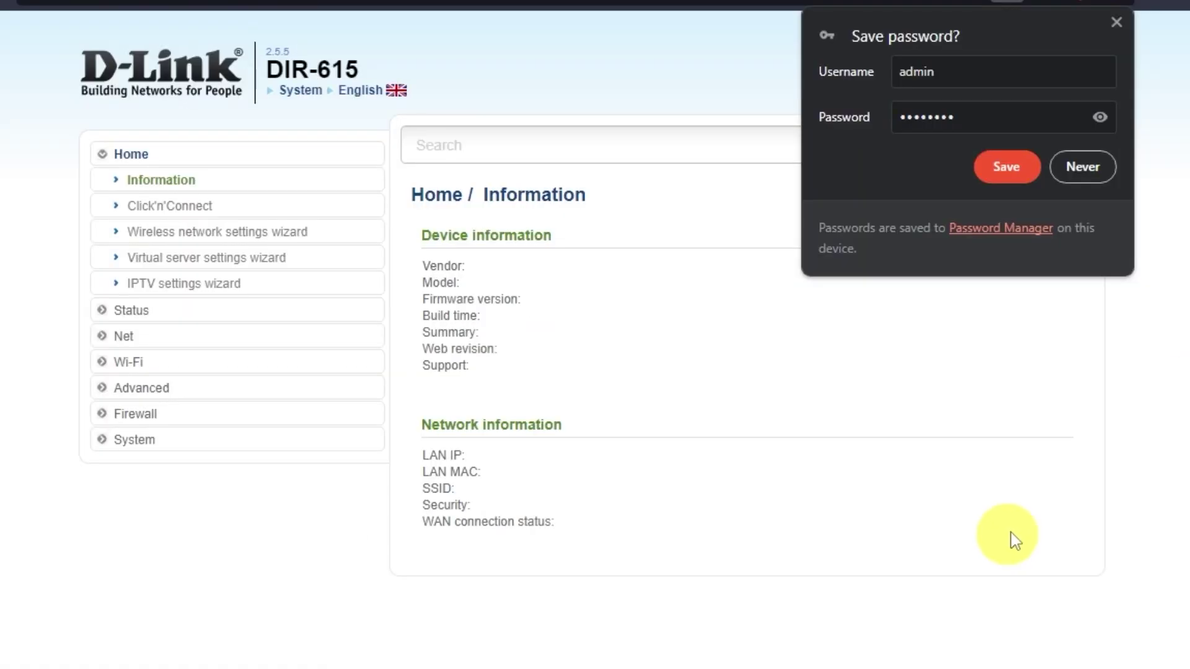
click(1086, 164)
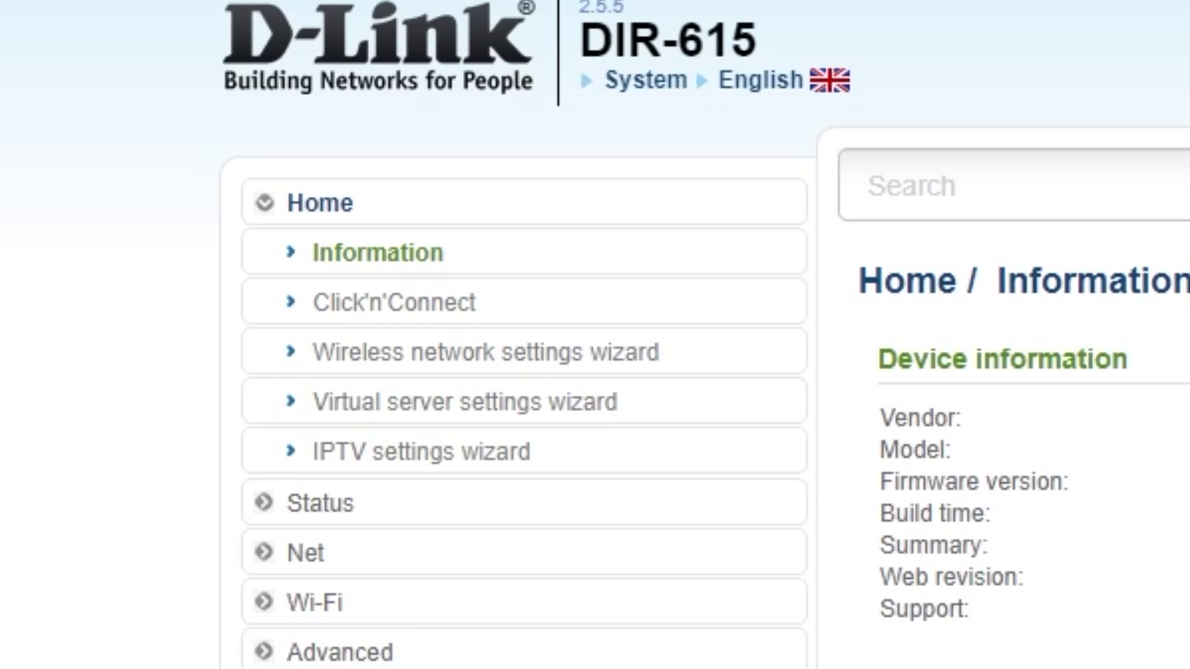
Launch Click'n'Connect, pass the cable step, and select Dynamic IP as the connection type.
click(451, 302)
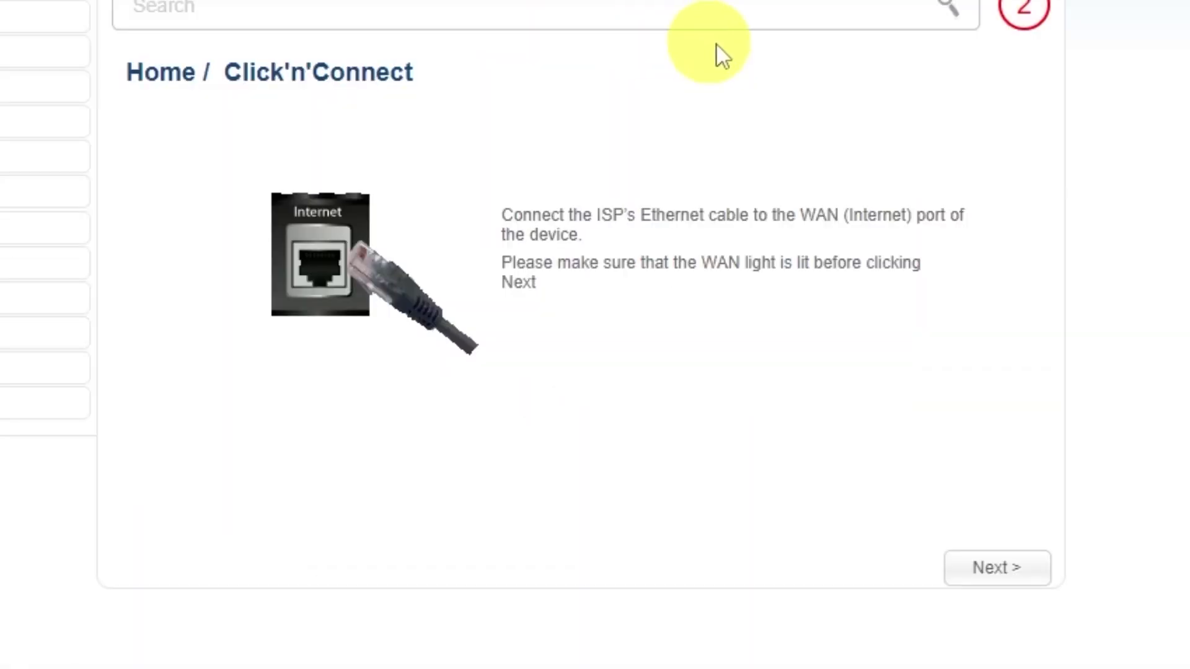
click(996, 569)
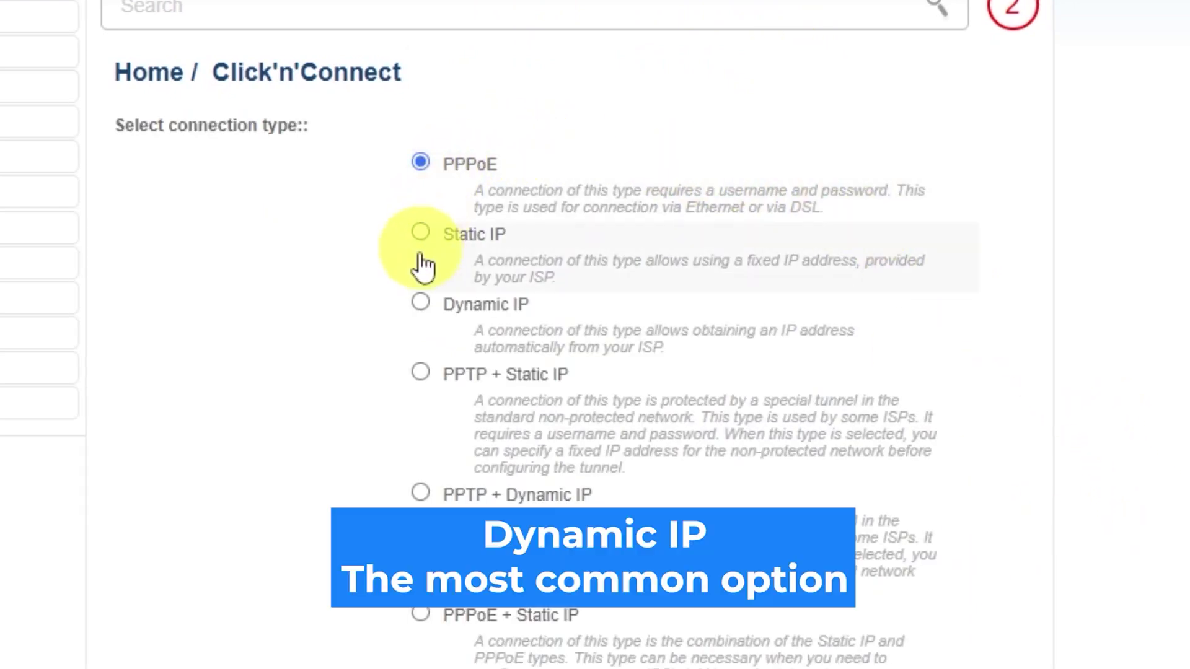
scroll(415, 374, down, 4)
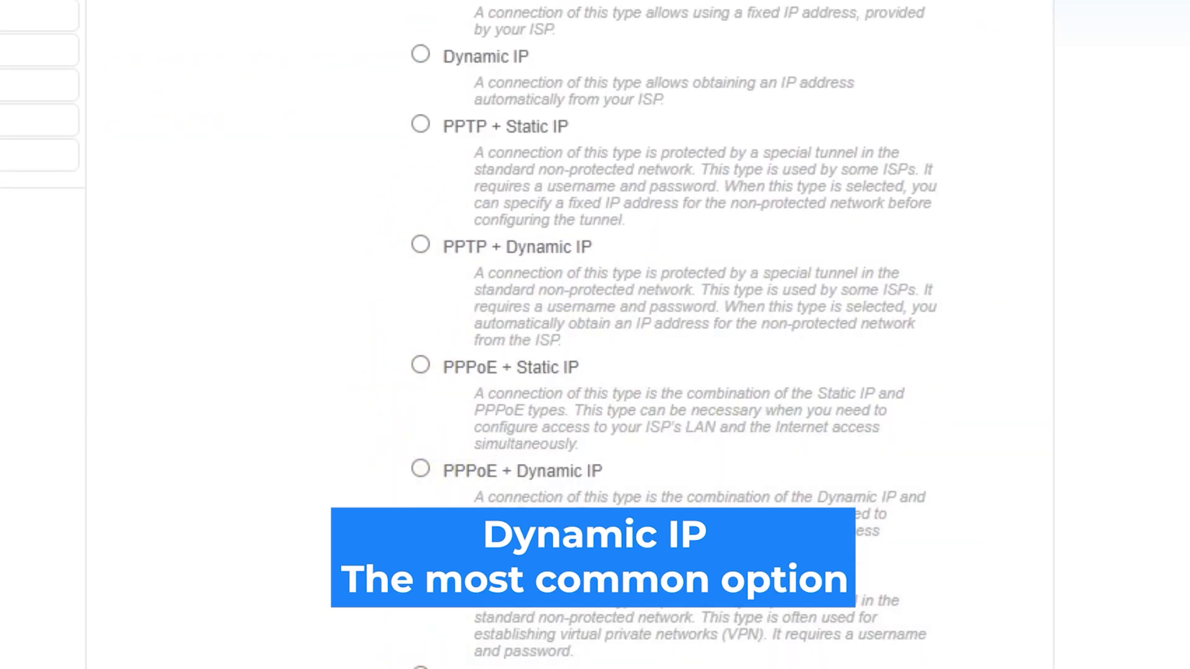
scroll(595, 335, up, 4)
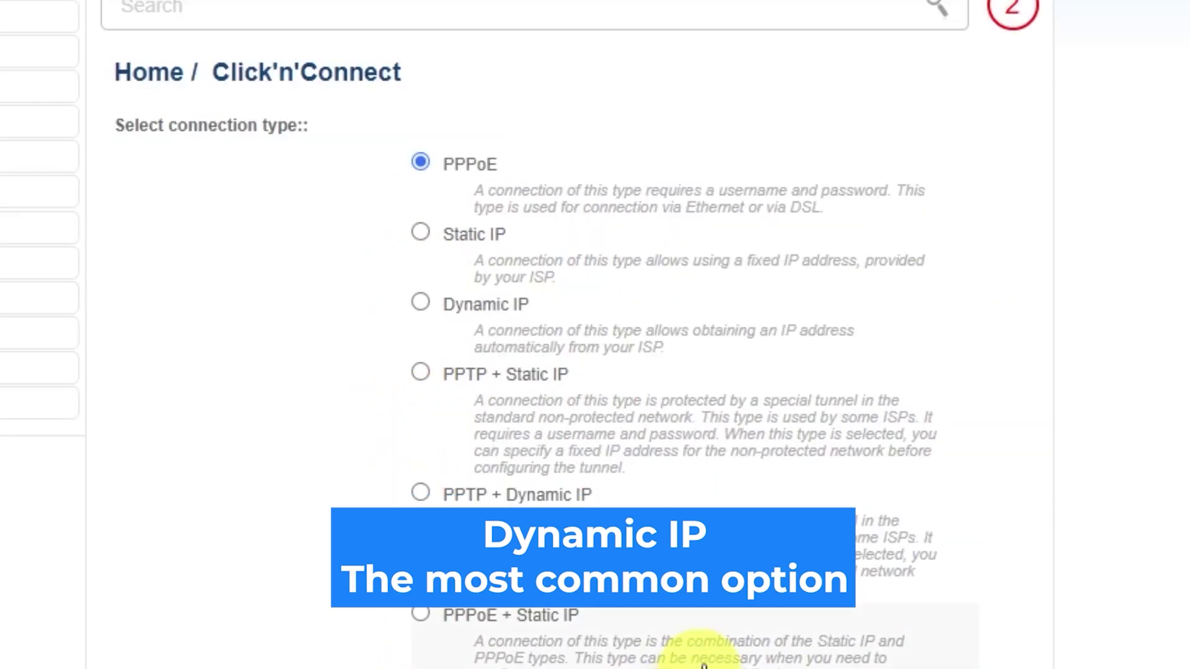
click(421, 302)
scroll(1053, 409, down, 2)
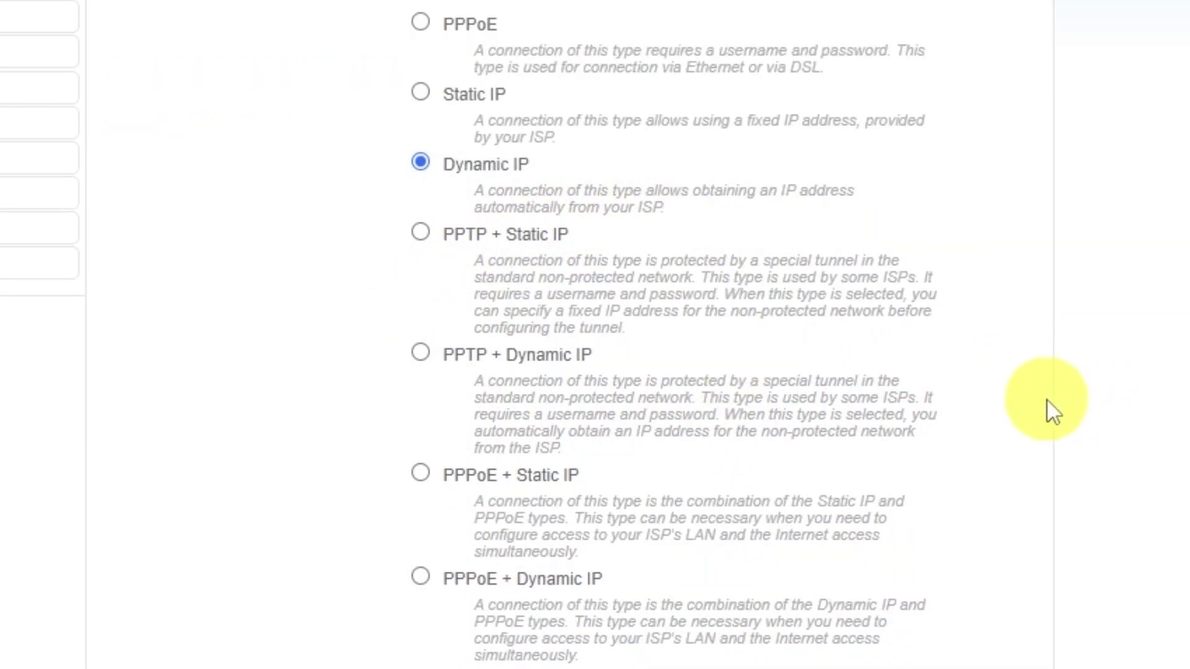
scroll(1046, 399, down, 5)
click(954, 609)
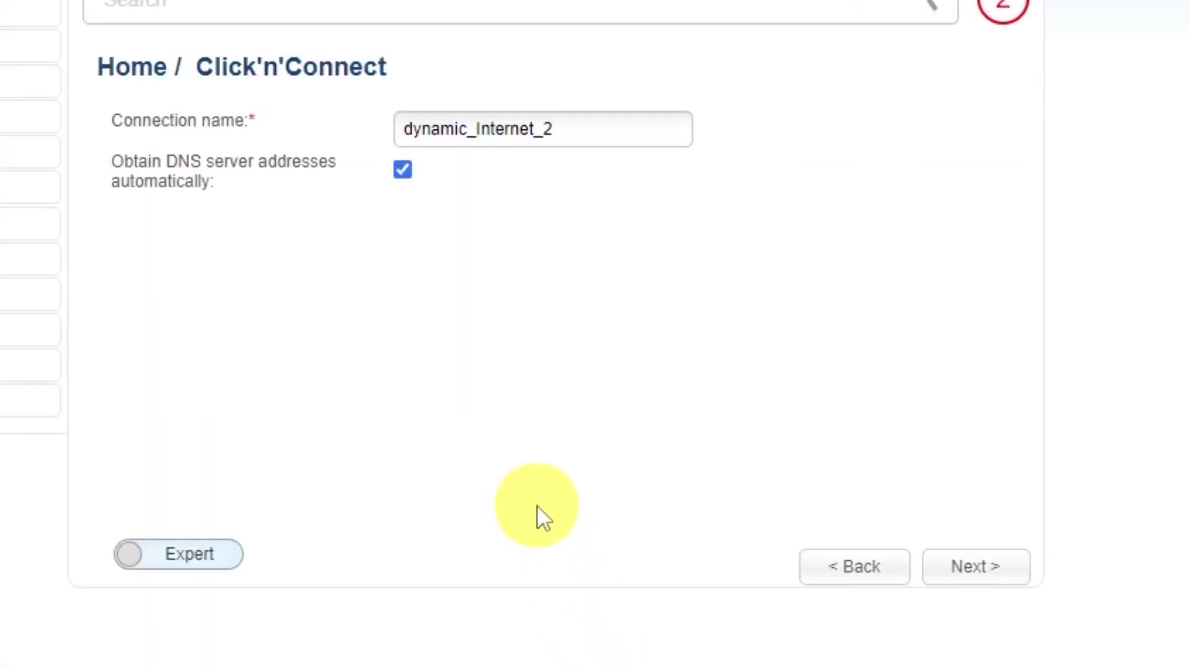
Rename the connection to 'd-link wifi', apply it, and confirm the Internet connection succeeds.
drag(579, 127, 400, 129)
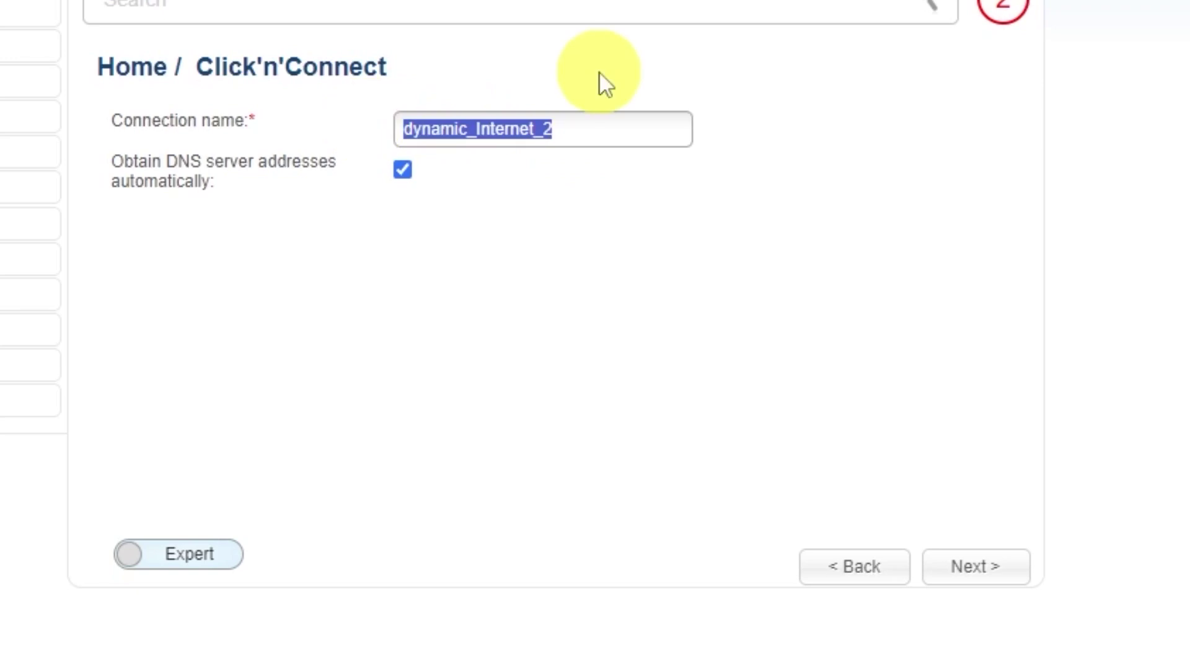
text(d-link)
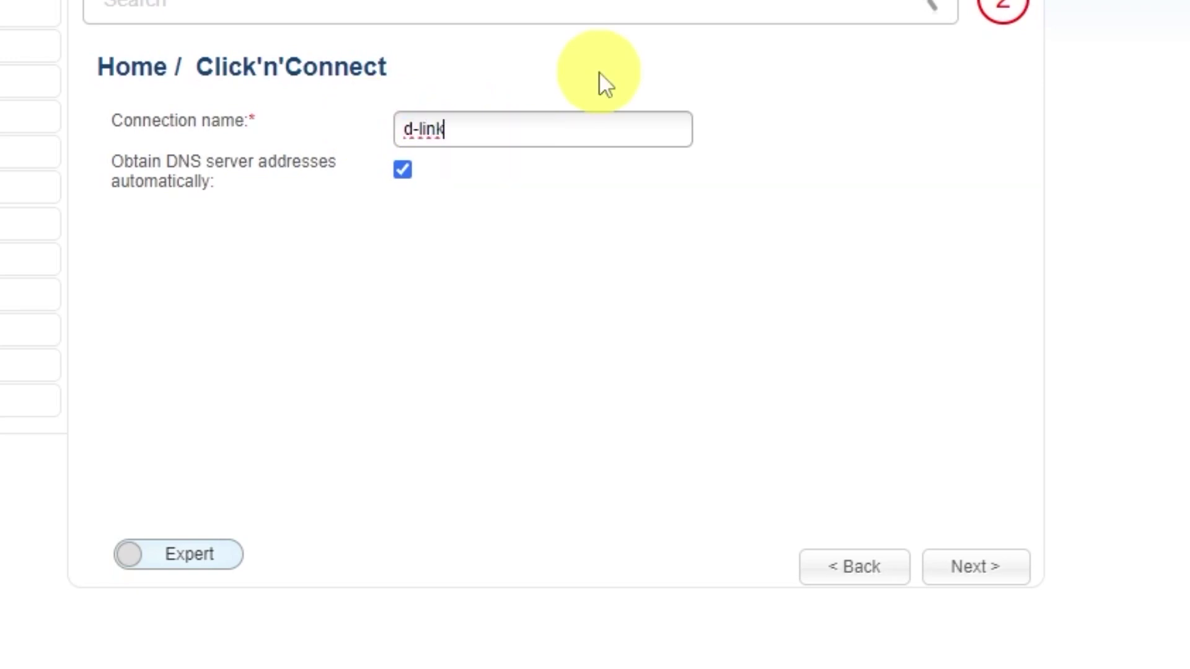
text( wifi)
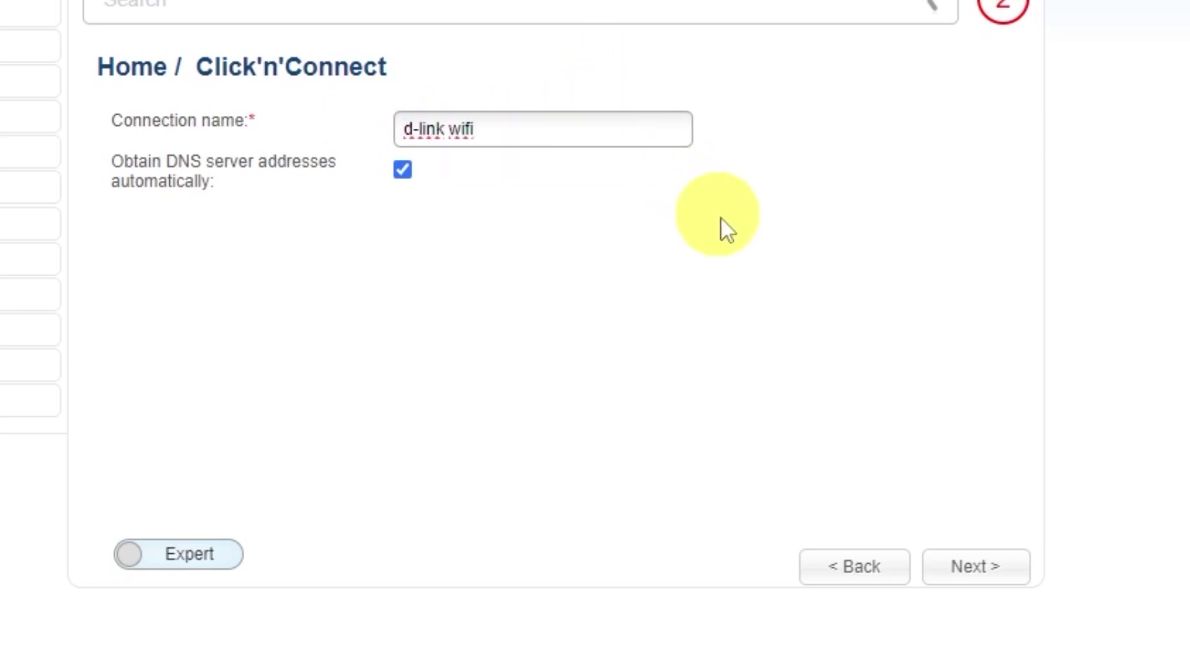
click(980, 567)
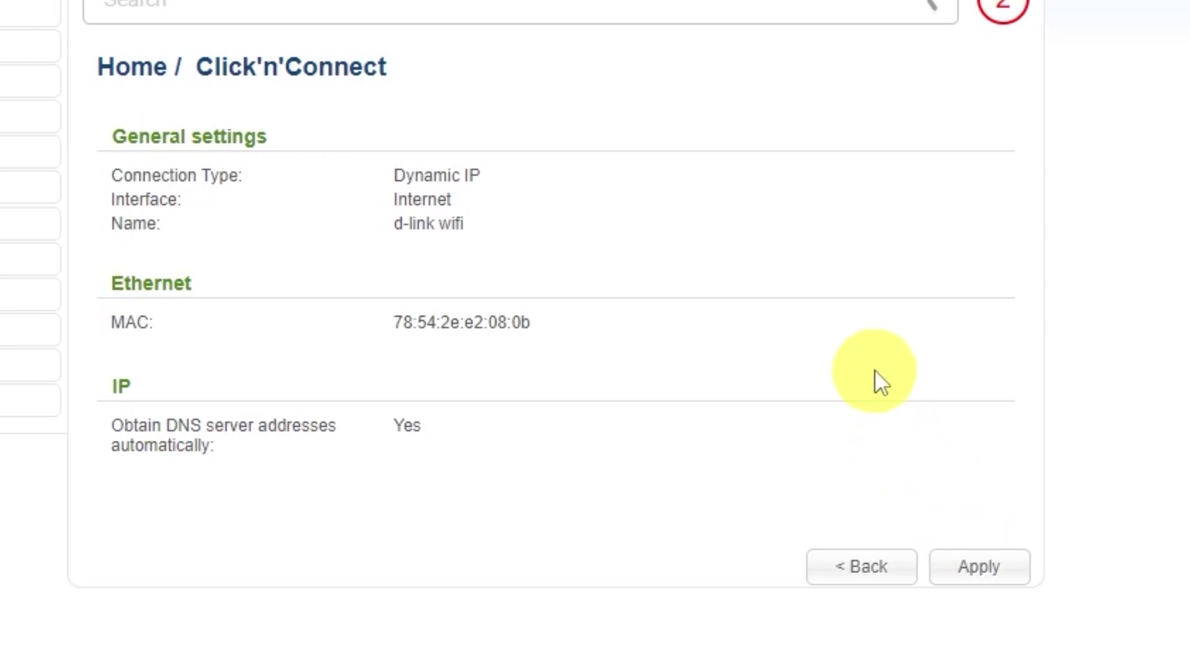
click(987, 566)
click(489, 2)
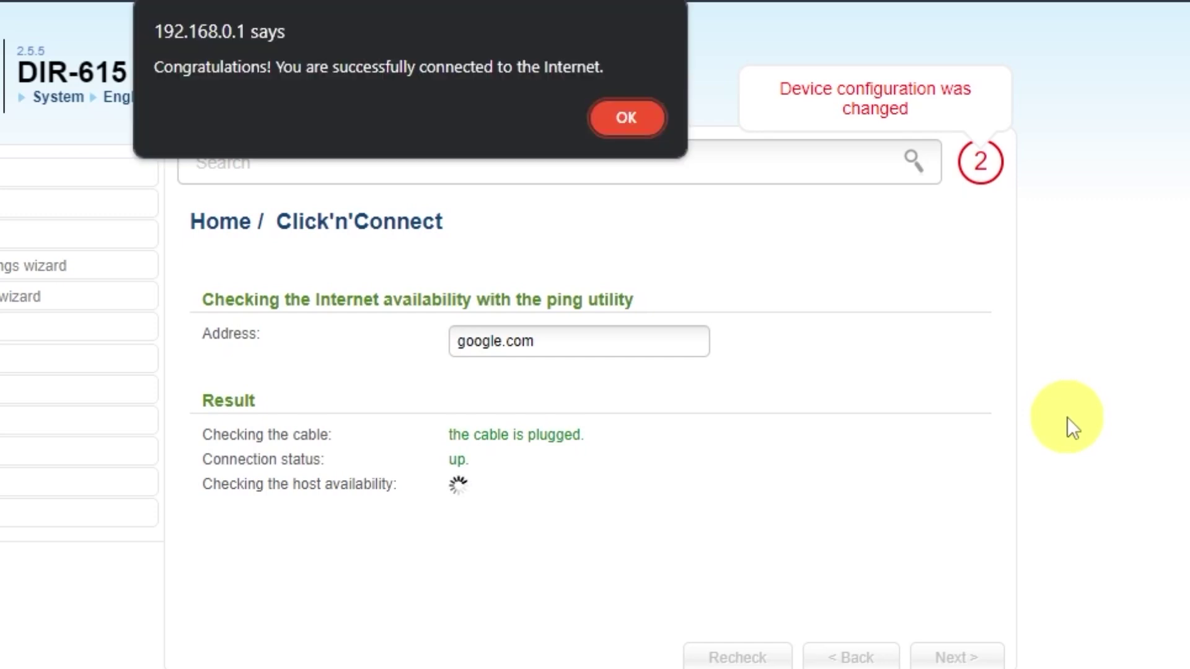
click(625, 120)
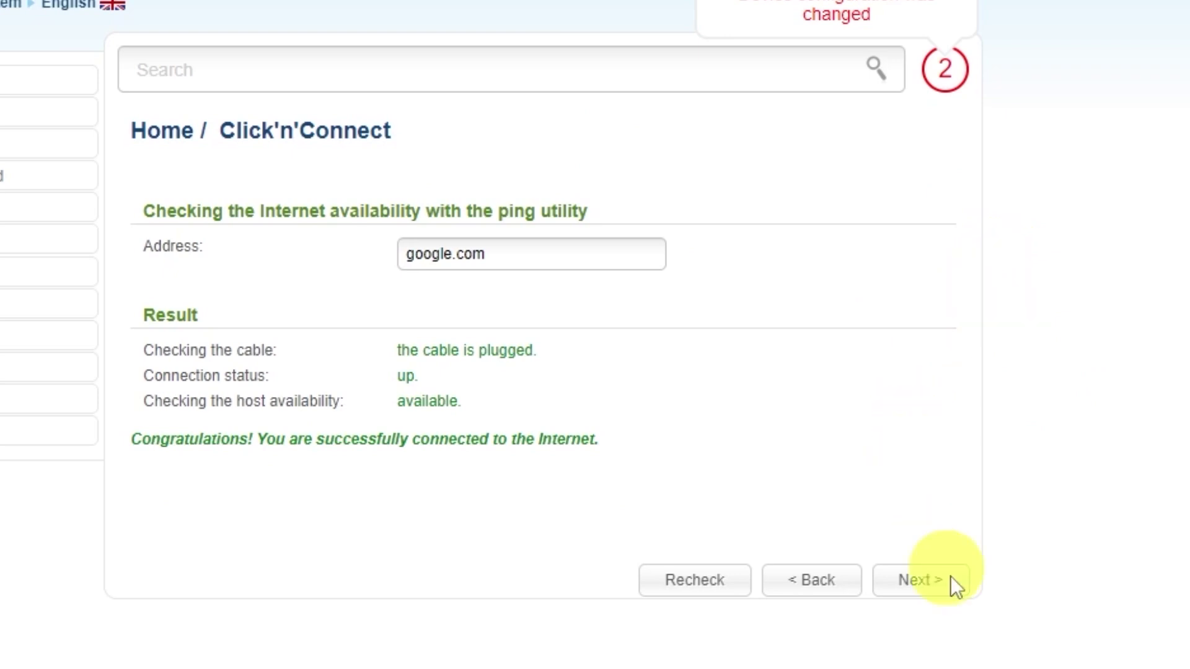
click(947, 598)
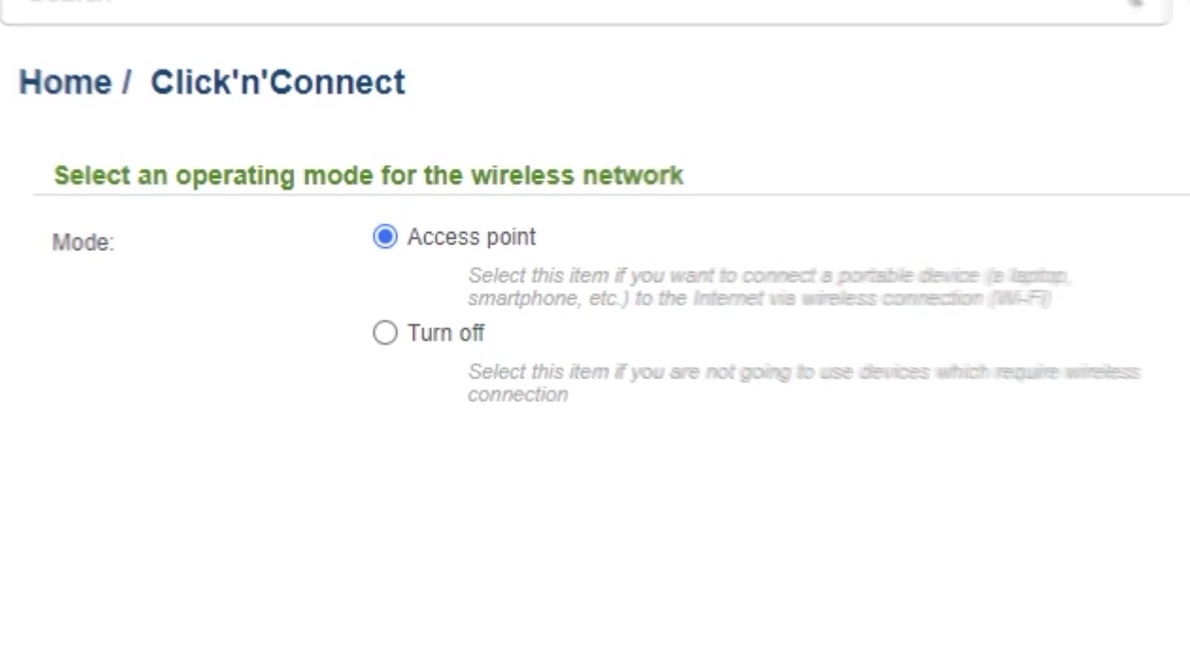
Keep Access point mode and SSID DIR-615, and make the Wi-Fi Protected with a network key.
click(1189, 668)
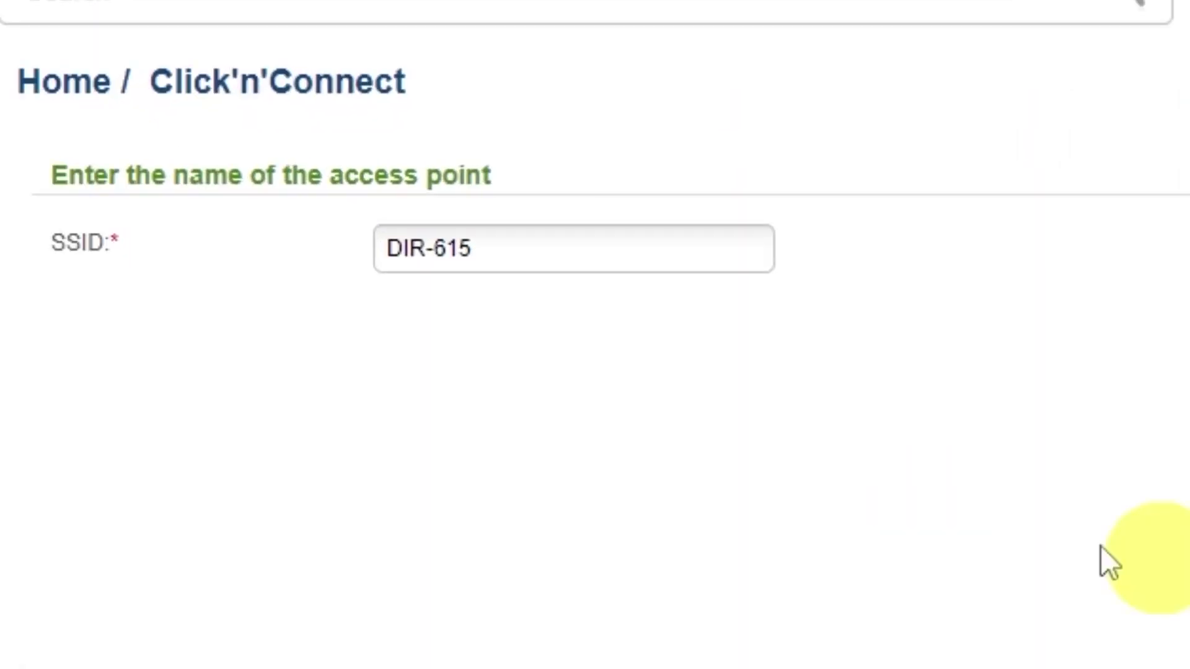
click(587, 242)
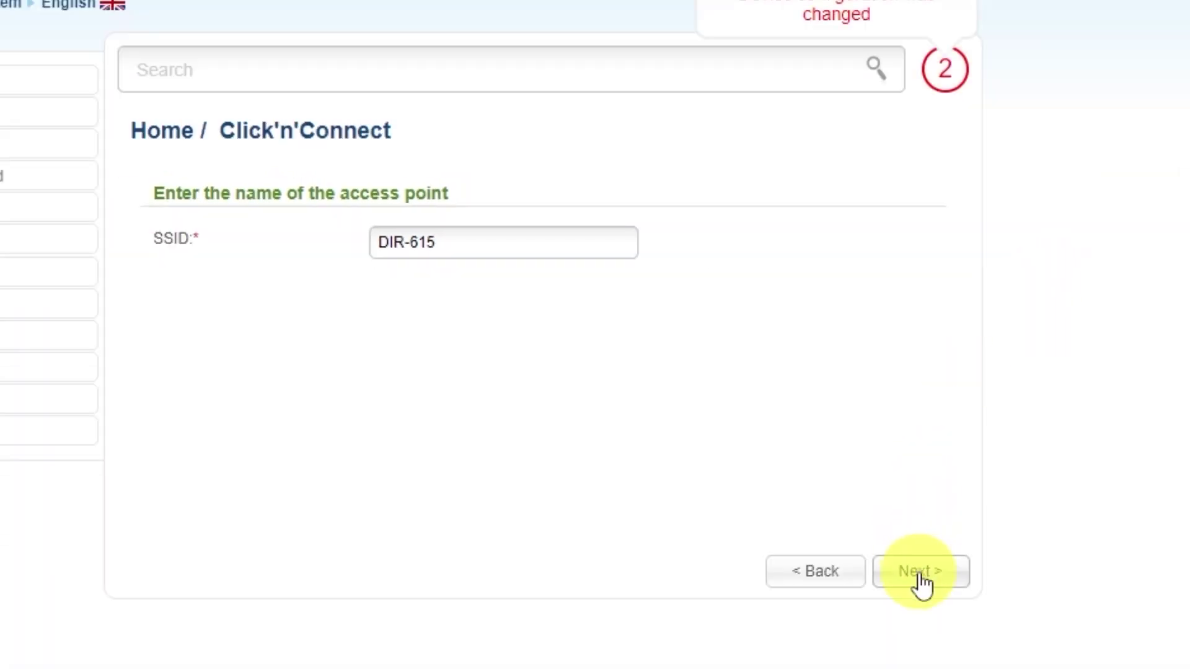
click(920, 571)
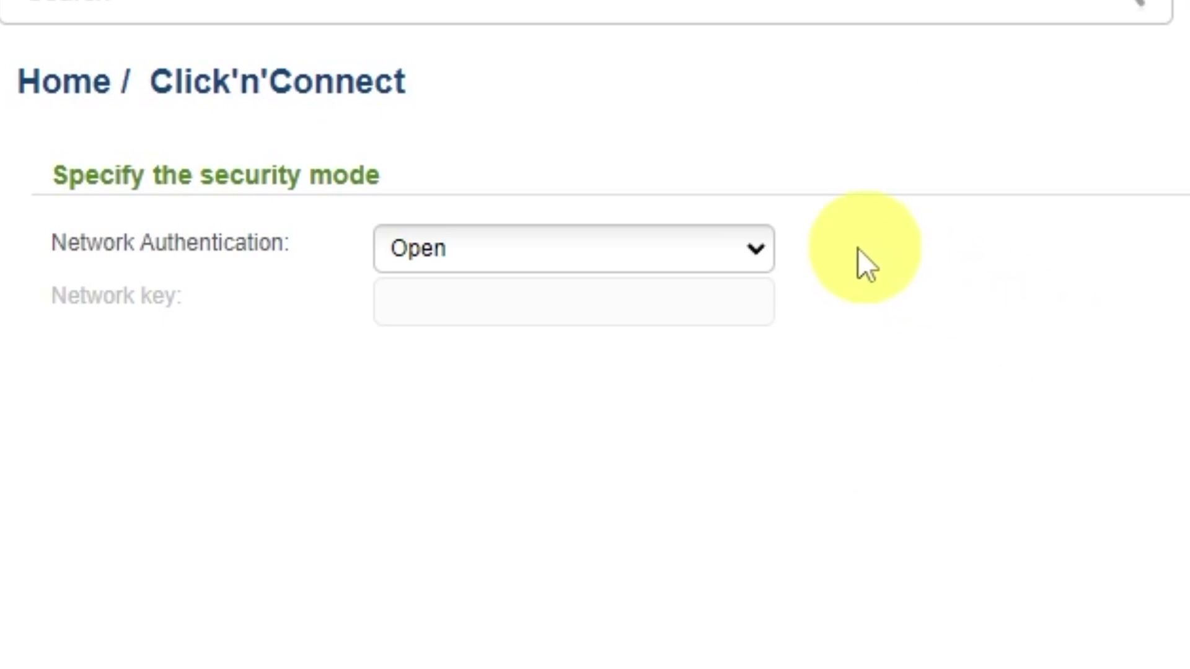
click(753, 254)
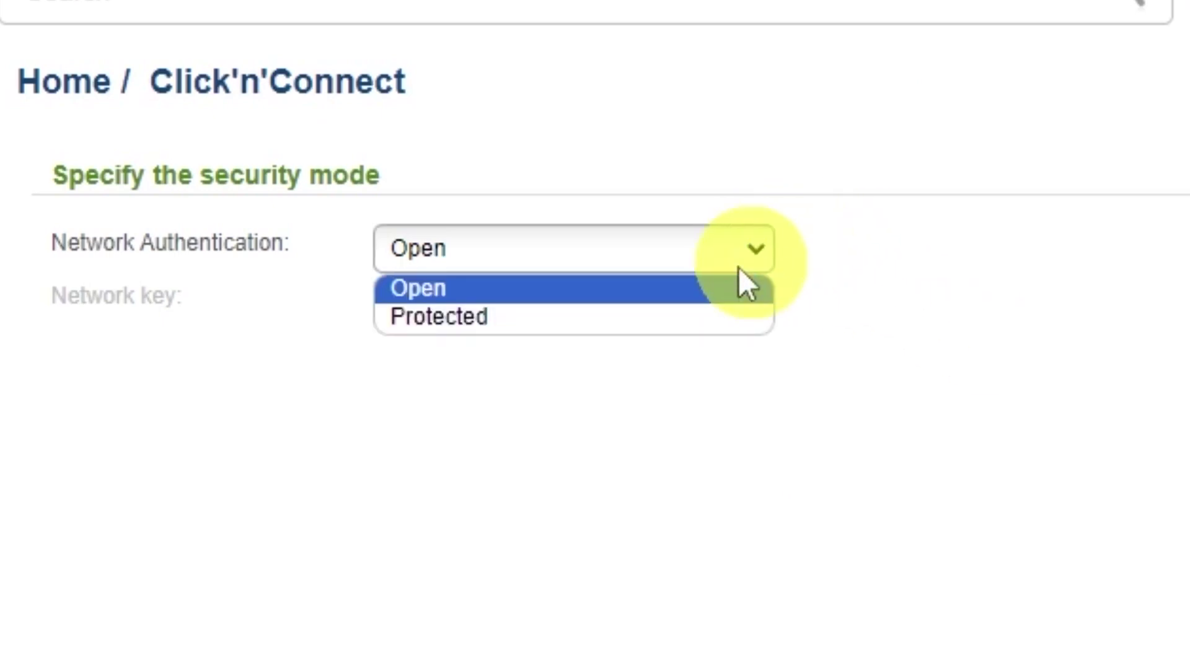
click(428, 319)
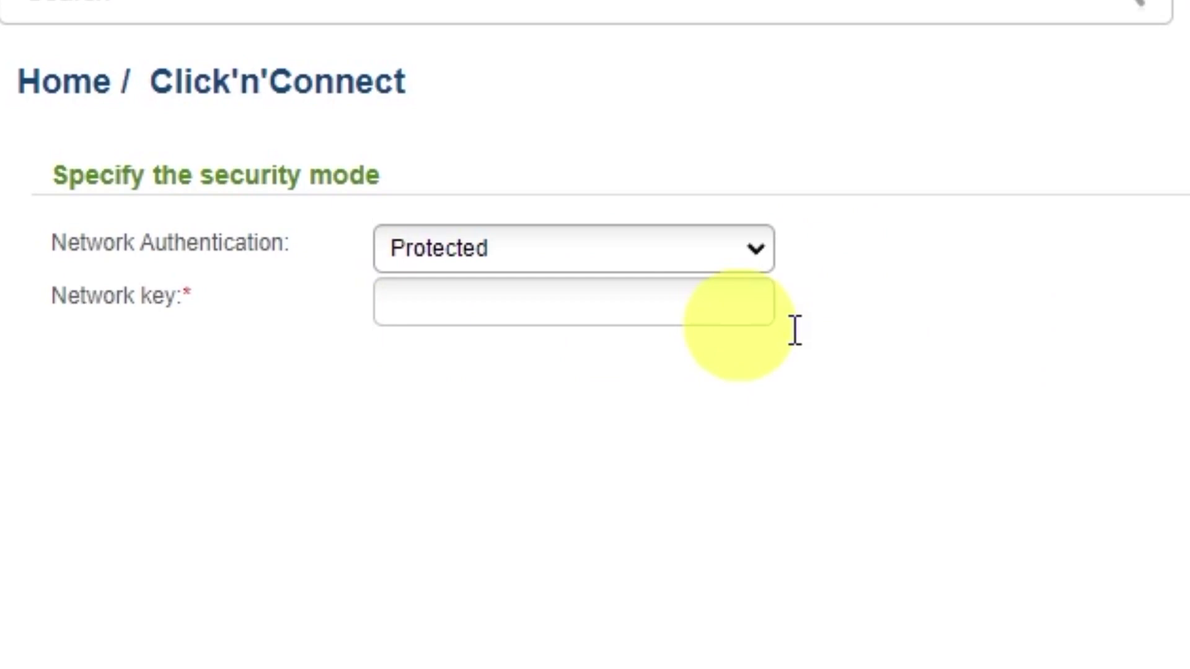
click(643, 300)
text(123456789)
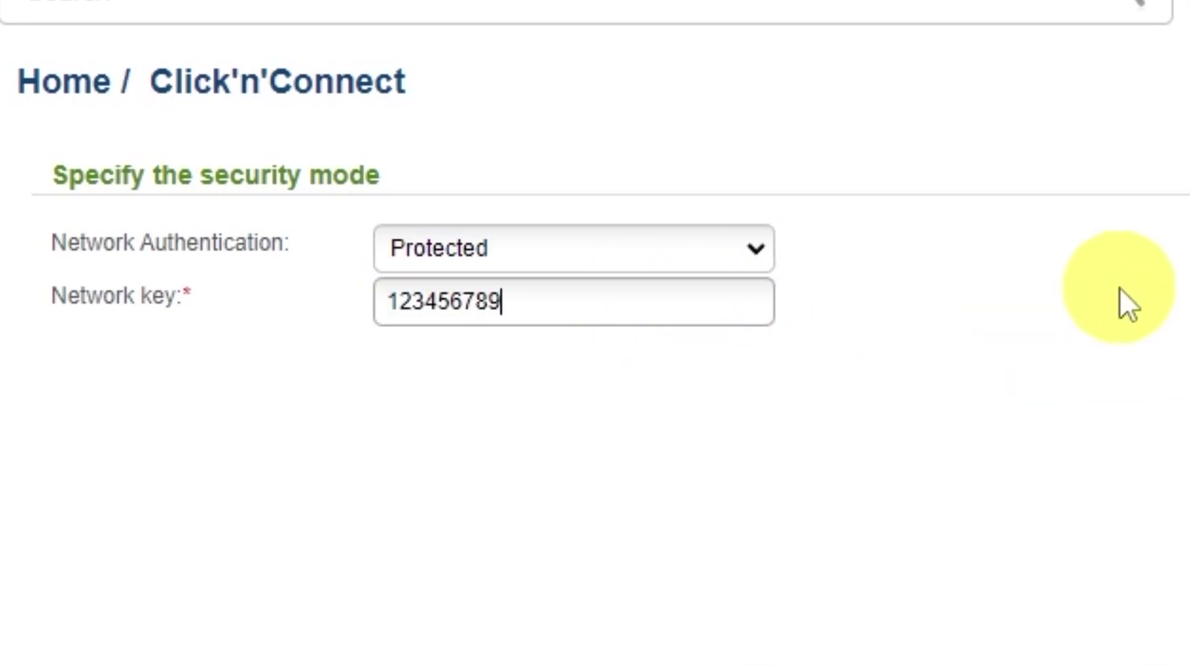
click(929, 571)
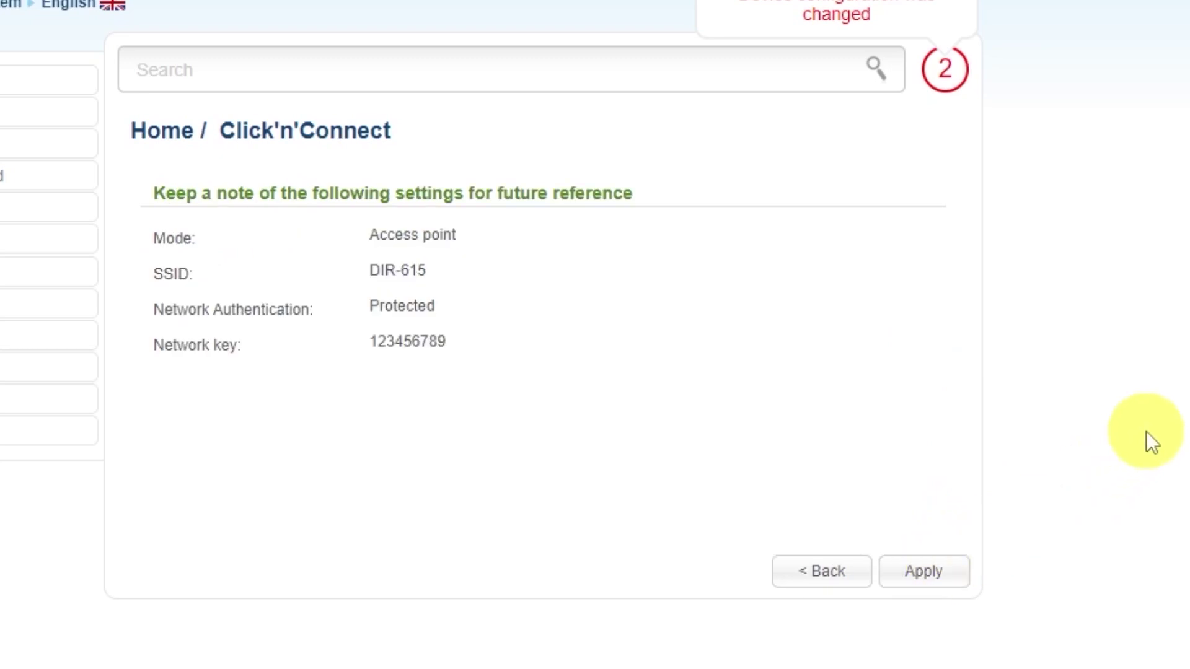
Apply the wireless settings, skip IPTV setup, and confirm the wizard's completion.
click(945, 567)
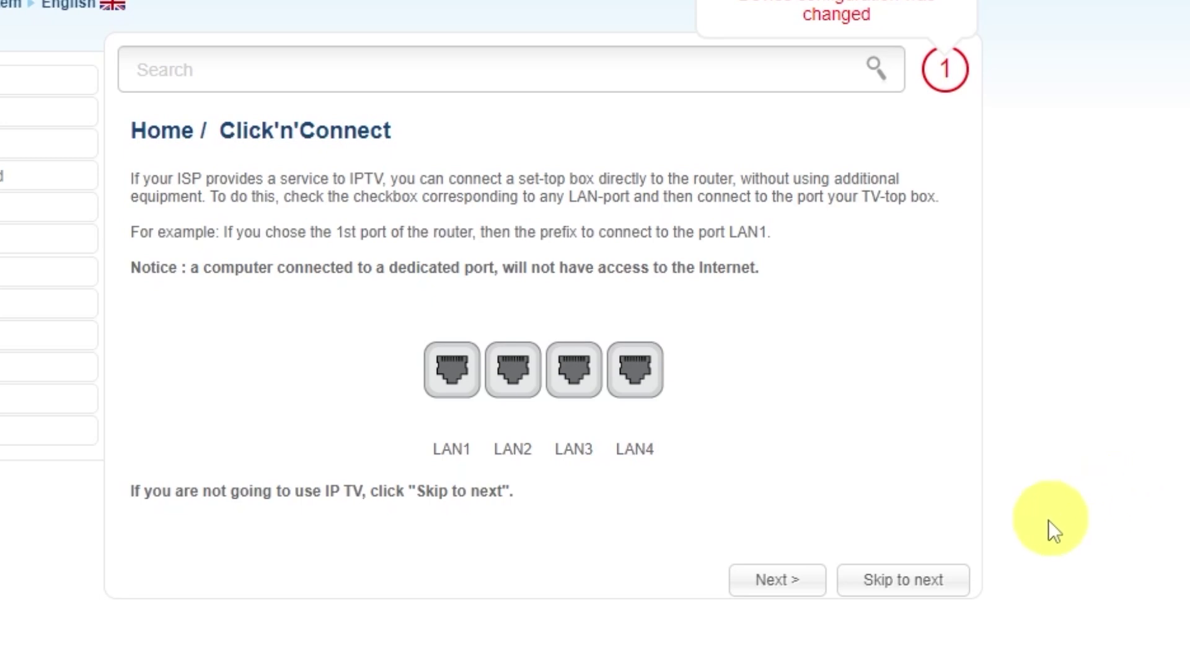
click(903, 579)
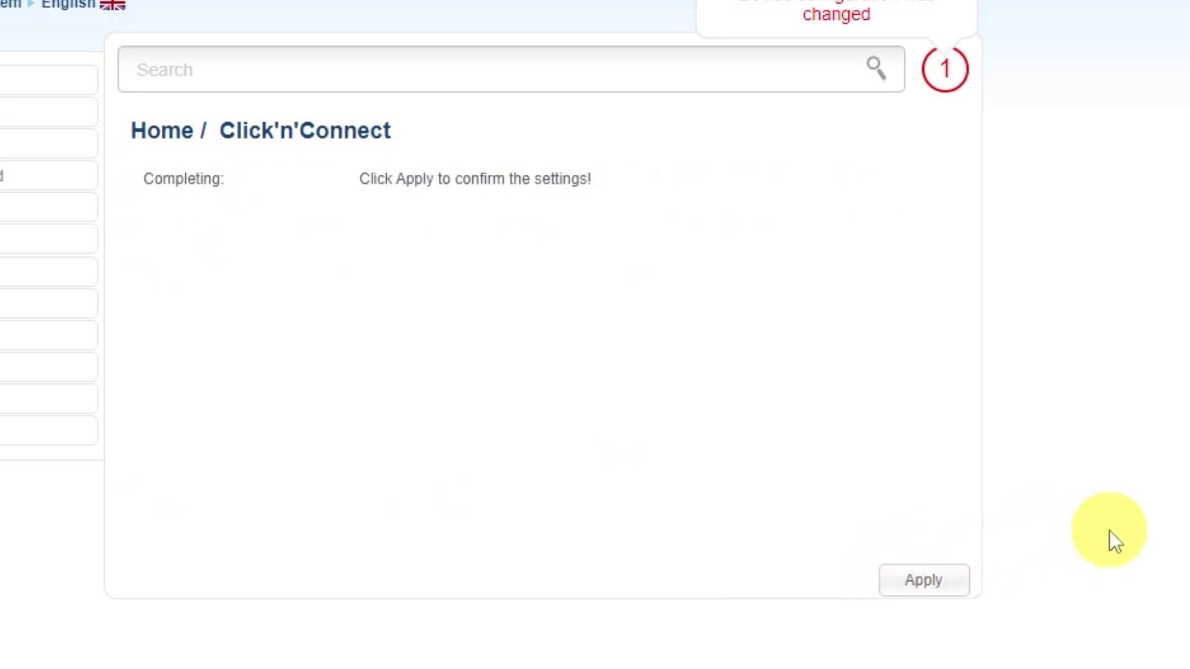
click(924, 578)
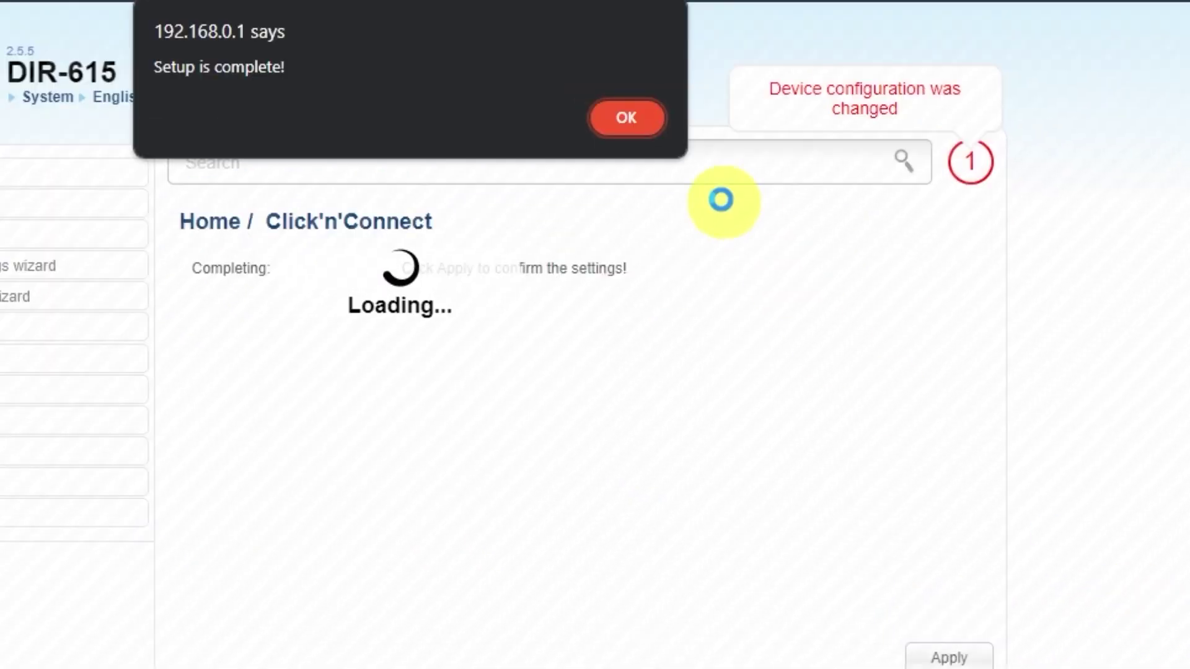
click(639, 122)
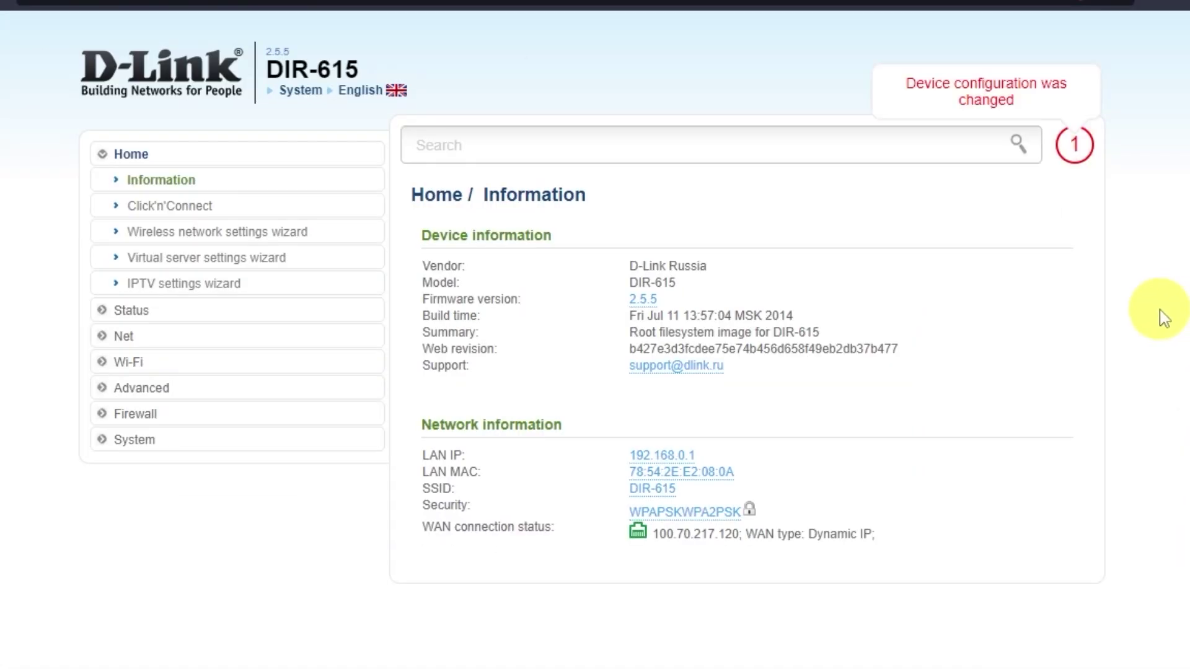
Save the configuration from System > Configuration, then reboot the router.
click(147, 441)
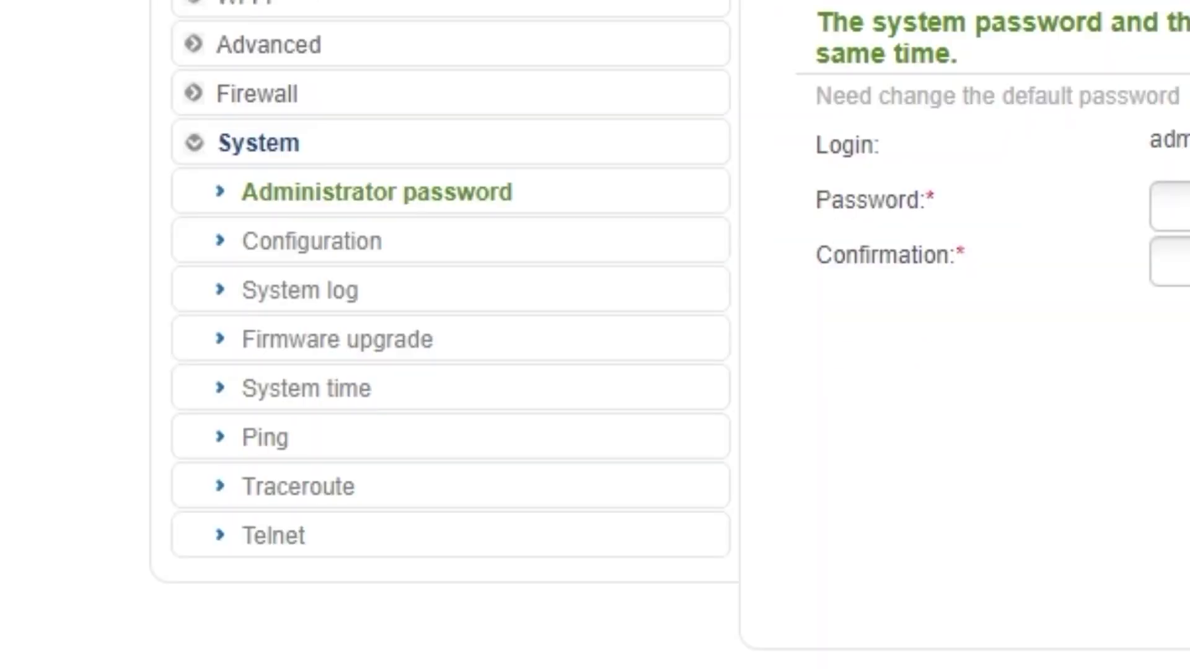
click(318, 242)
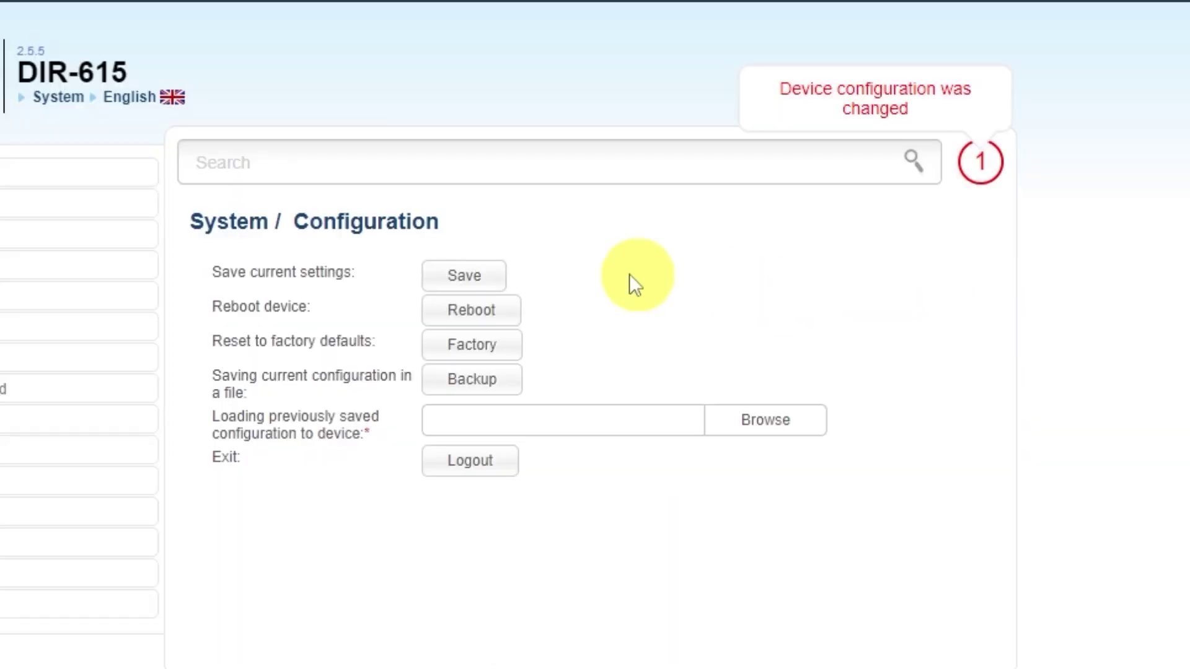
click(462, 275)
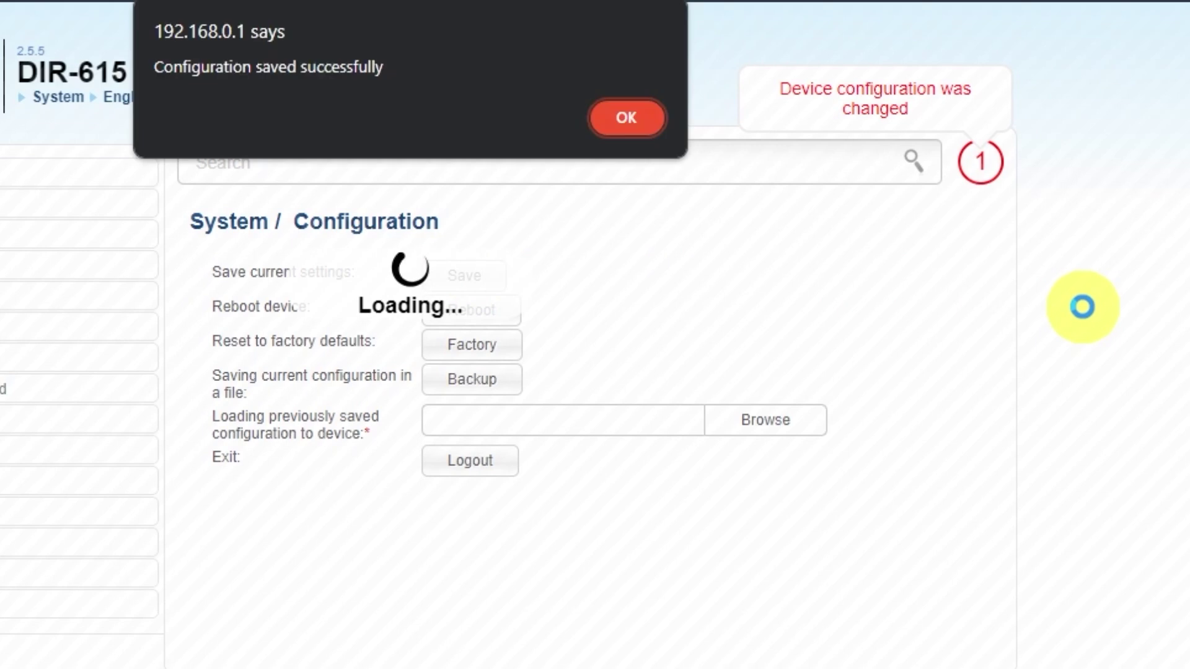
click(622, 119)
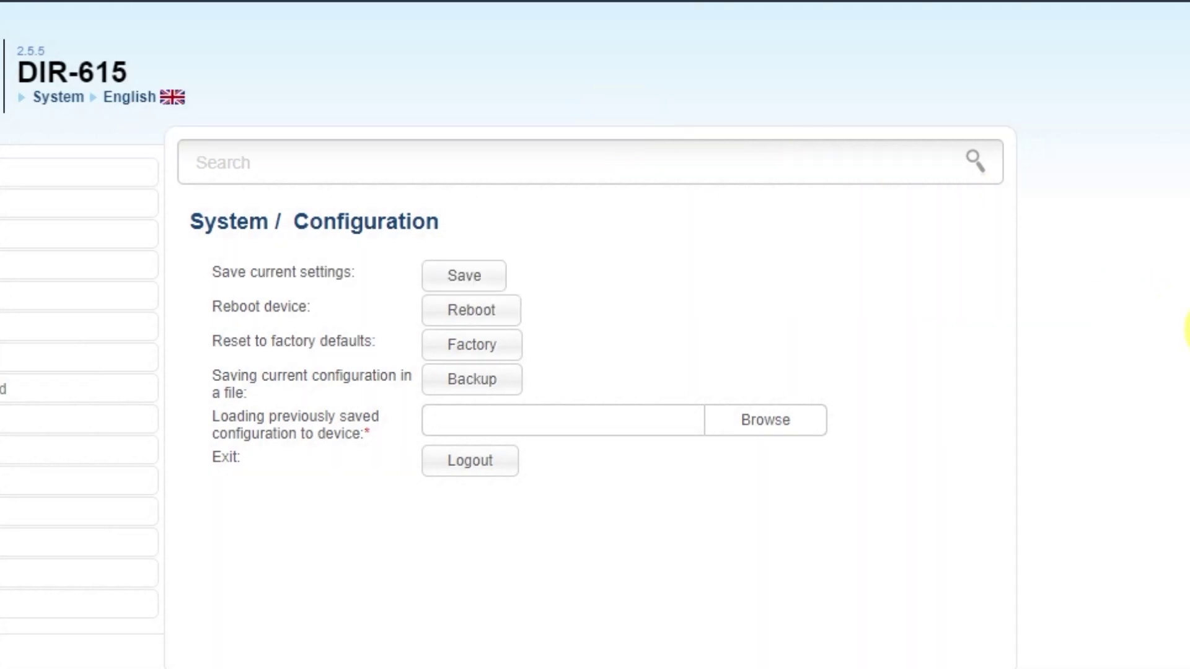
click(495, 317)
click(527, 175)
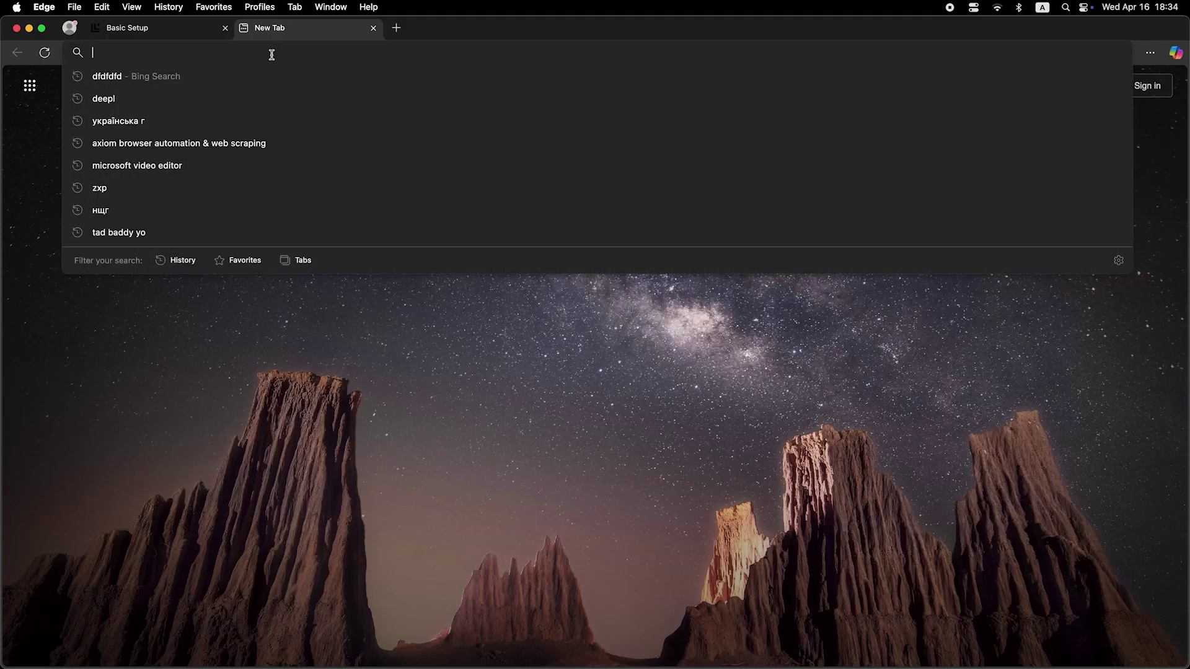
Search for 'dfdfdfdf' in a new Edge tab to verify Internet access.
text(dfdfdfdf)
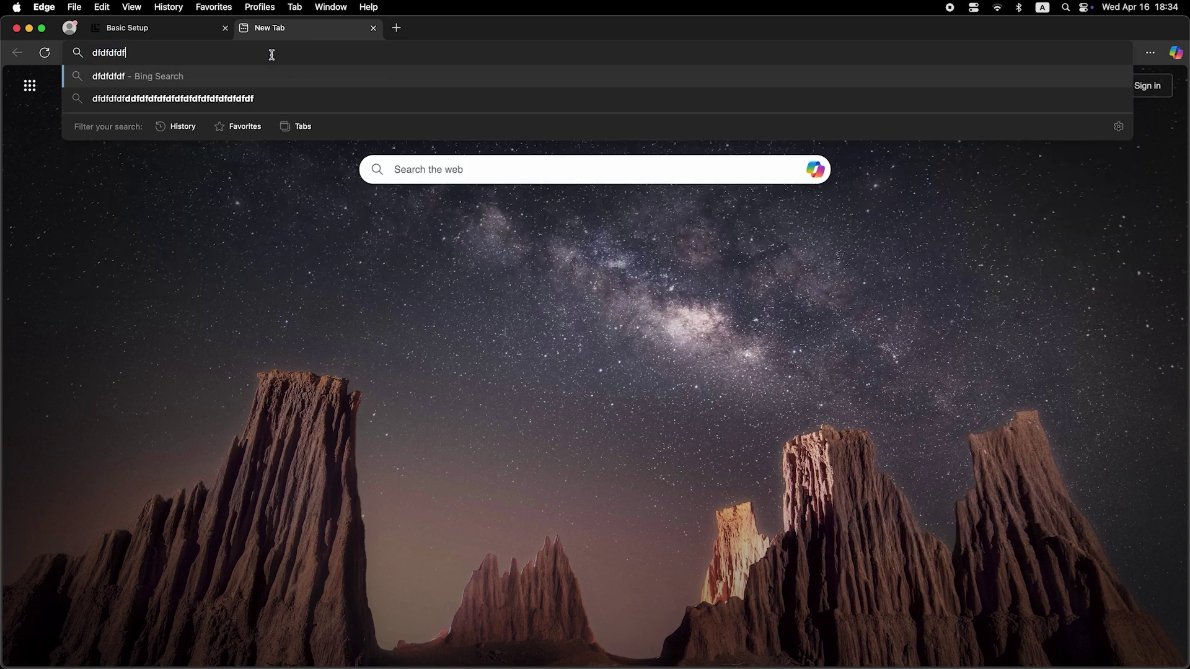
key(Return)
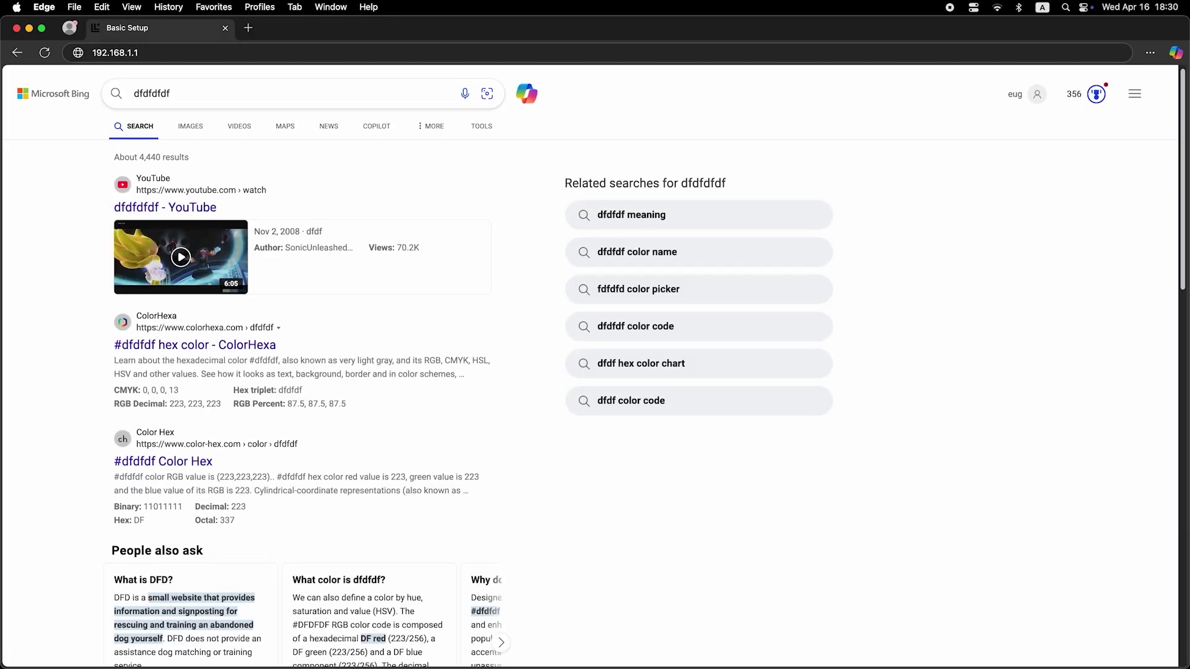